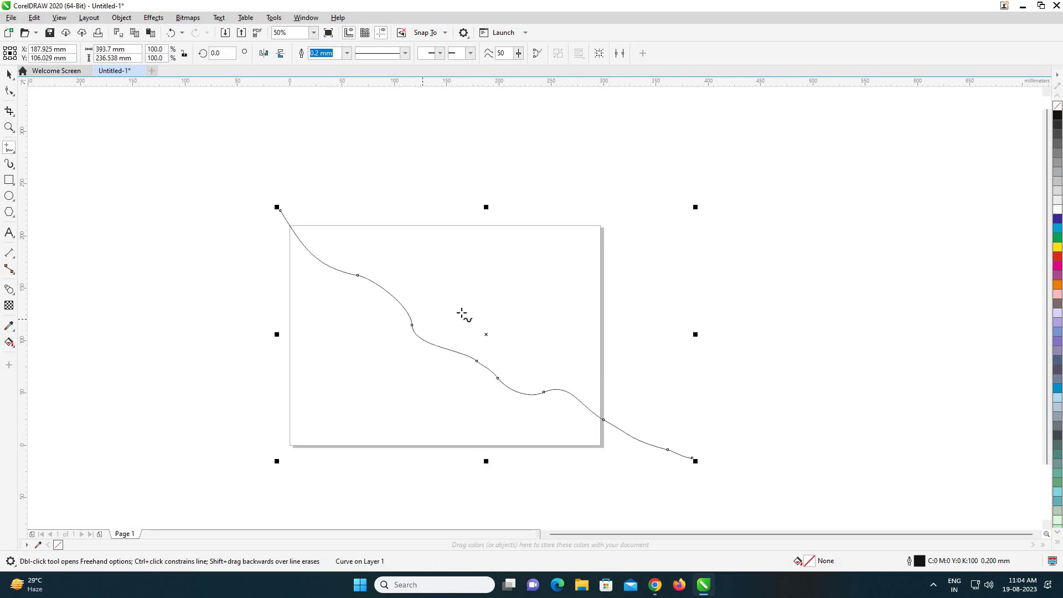
- Select all inner nodes of the wavy curve with the Shape tool and make them symmetrical
scroll(464, 302, "down", 1)
key("space")
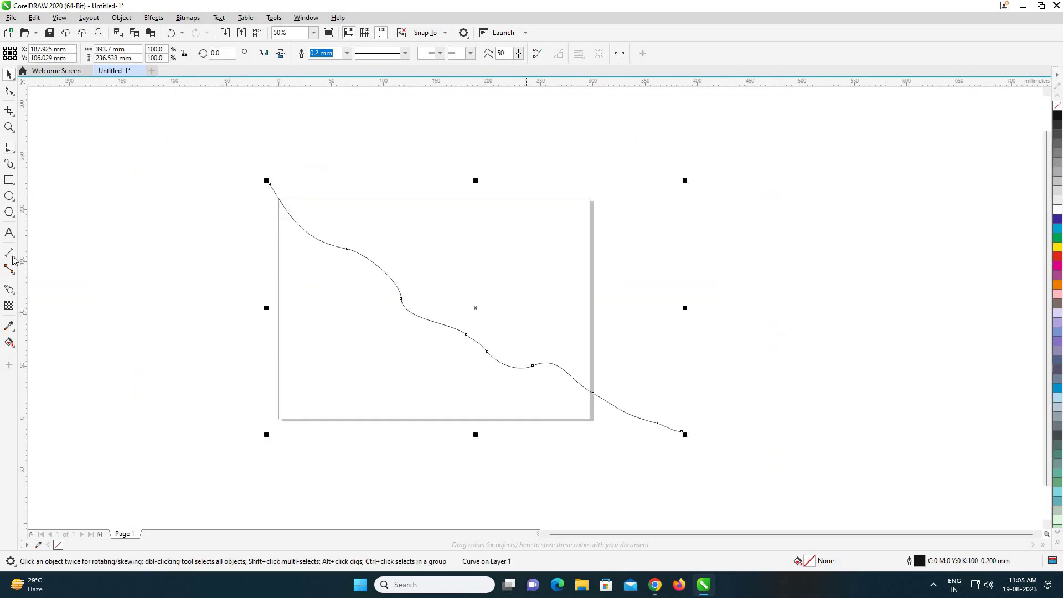
key("F10")
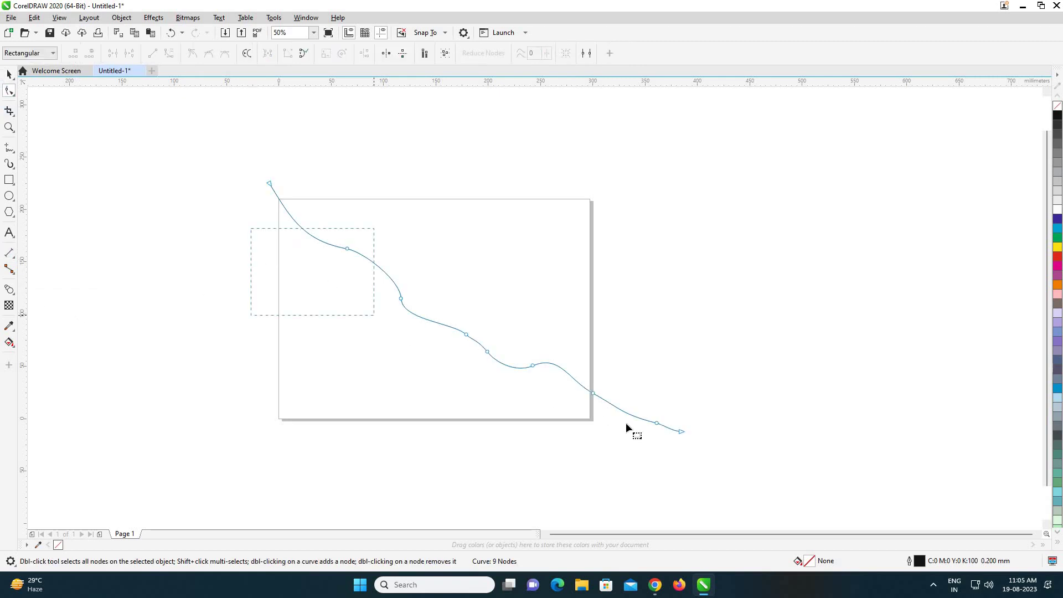
left_click_drag(662, 431, 663, 431)
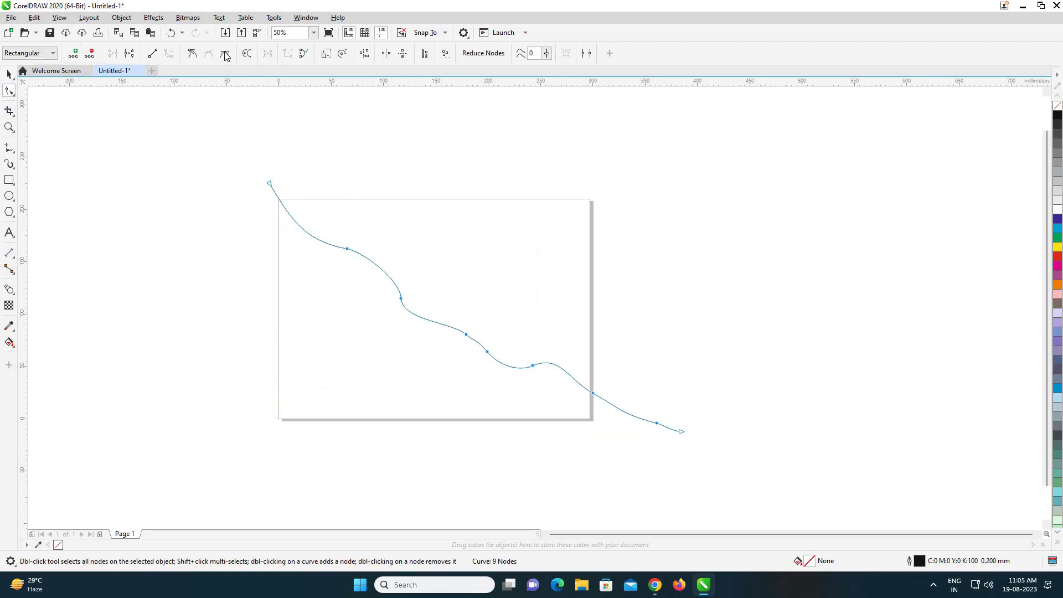
scroll(407, 303, "up", 2)
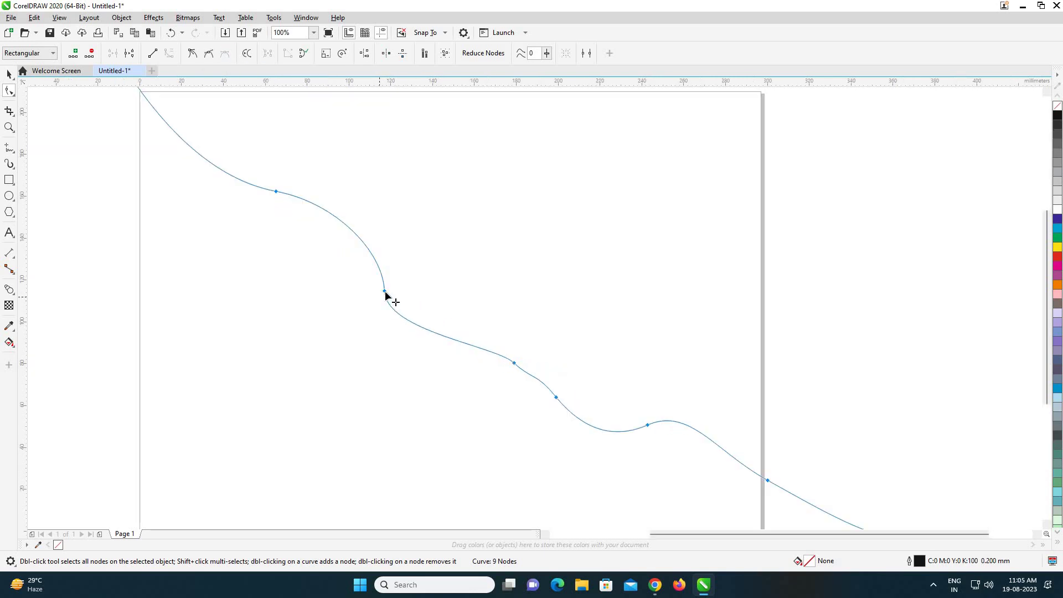
scroll(338, 235, "down", 2)
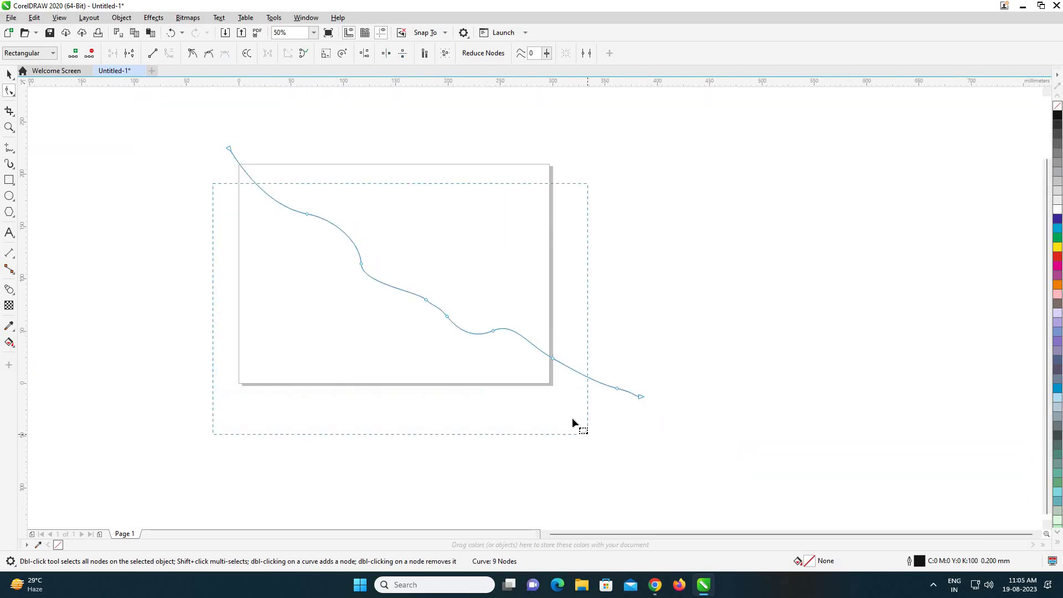
- Rotate the handle of the curve's fourth node to a flatter angle to smooth the bend leading into it
left_click(287, 222)
scroll(333, 204, "up", 2)
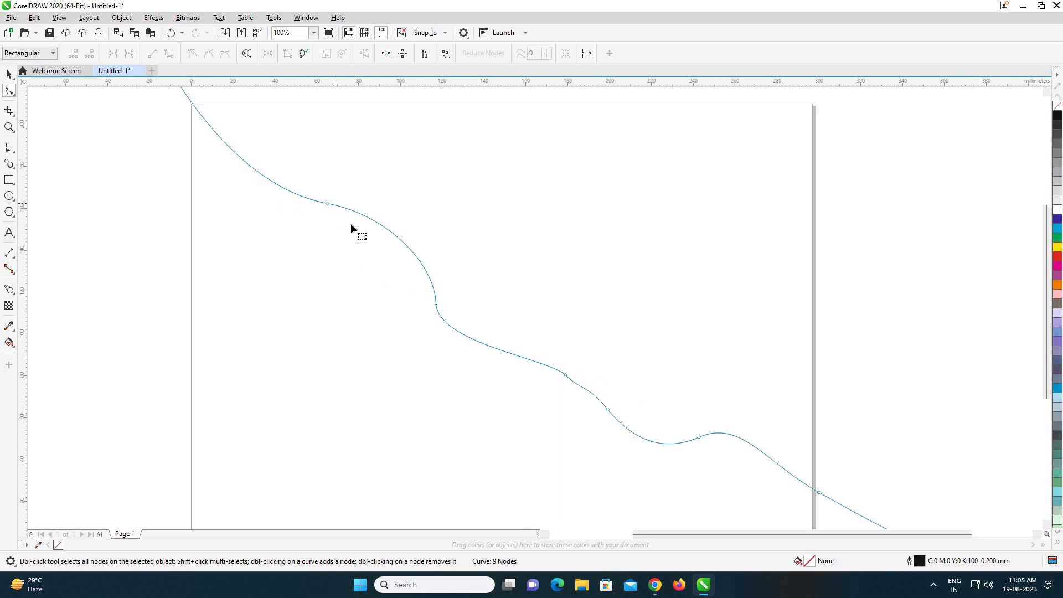
left_click(436, 304)
left_click(565, 377)
left_click_drag(548, 359, 519, 366)
scroll(434, 317, "down", 2)
scroll(440, 333, "up", 4)
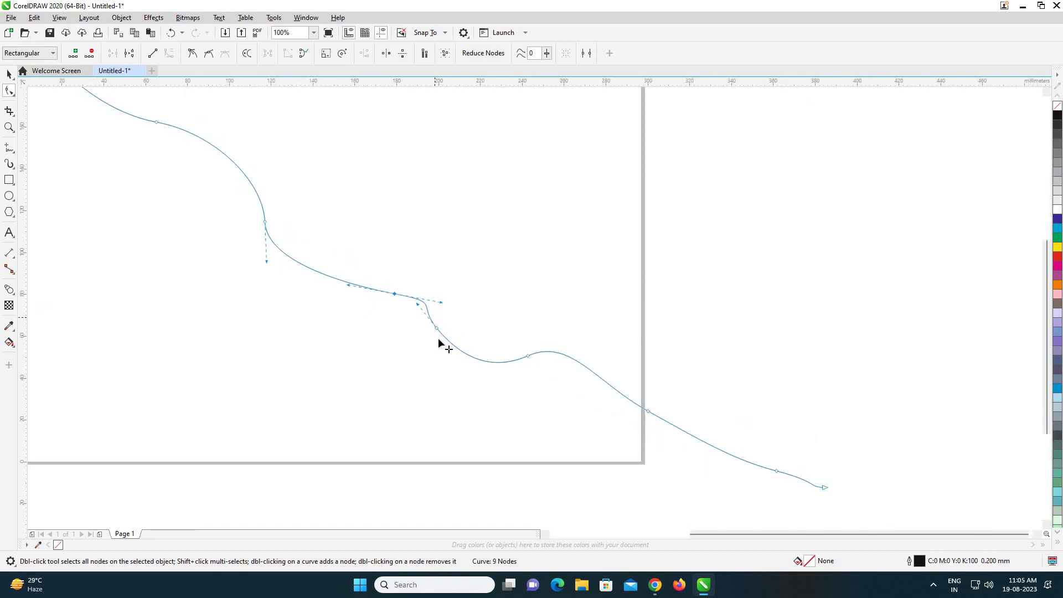
- Delete the fifth node of the curve, just after the flattened node, to smooth that dip
double_click(439, 338)
scroll(451, 349, "down", 2)
scroll(462, 352, "up", 1)
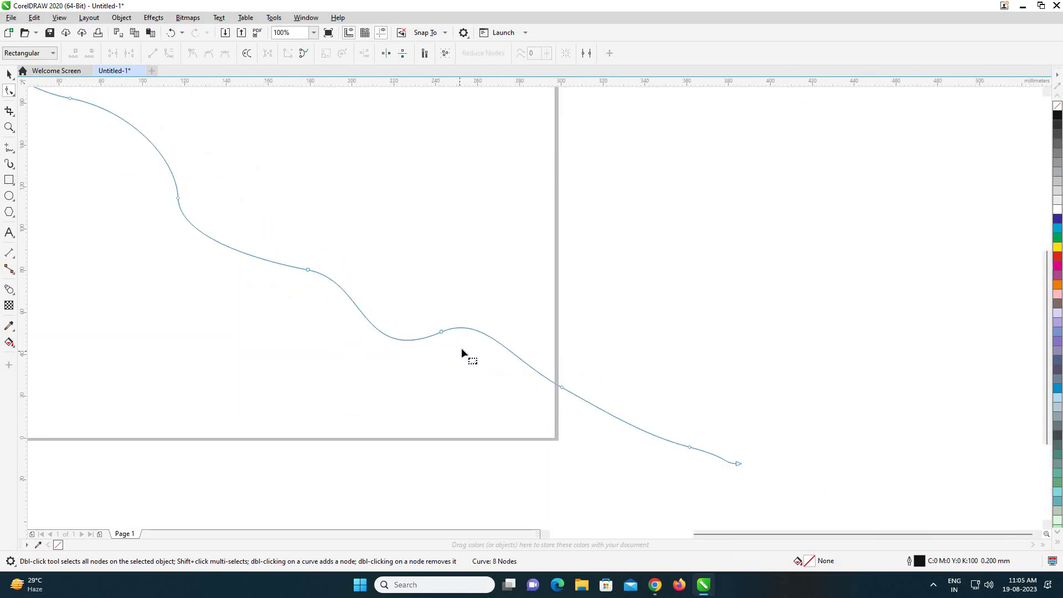
- Shift the curve node at the page's right edge slightly outward and move the node before it down and right
left_click(572, 394)
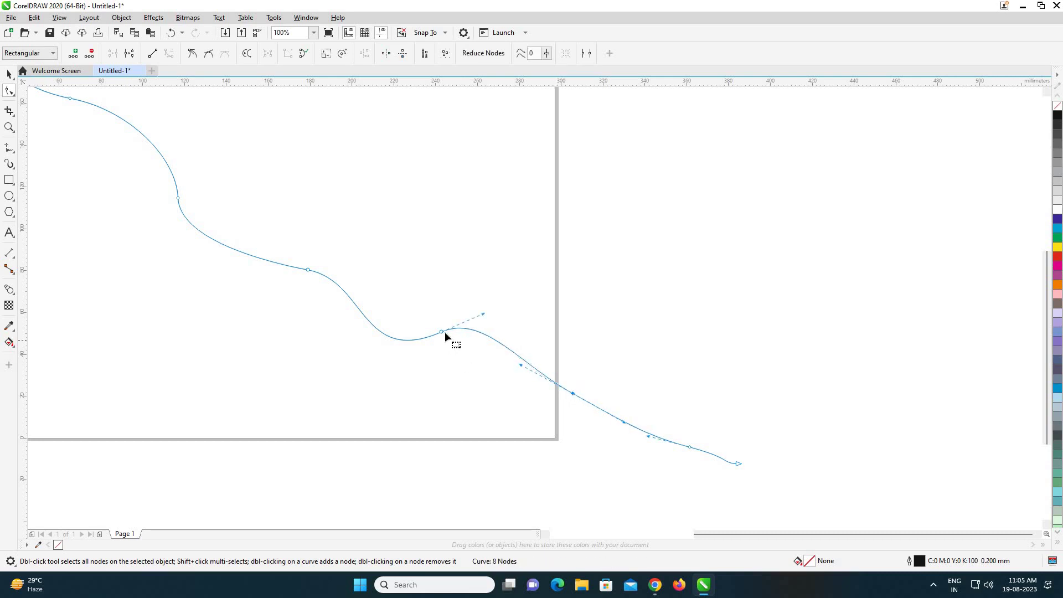
left_click_drag(471, 350, 523, 344)
scroll(280, 224, "down", 1)
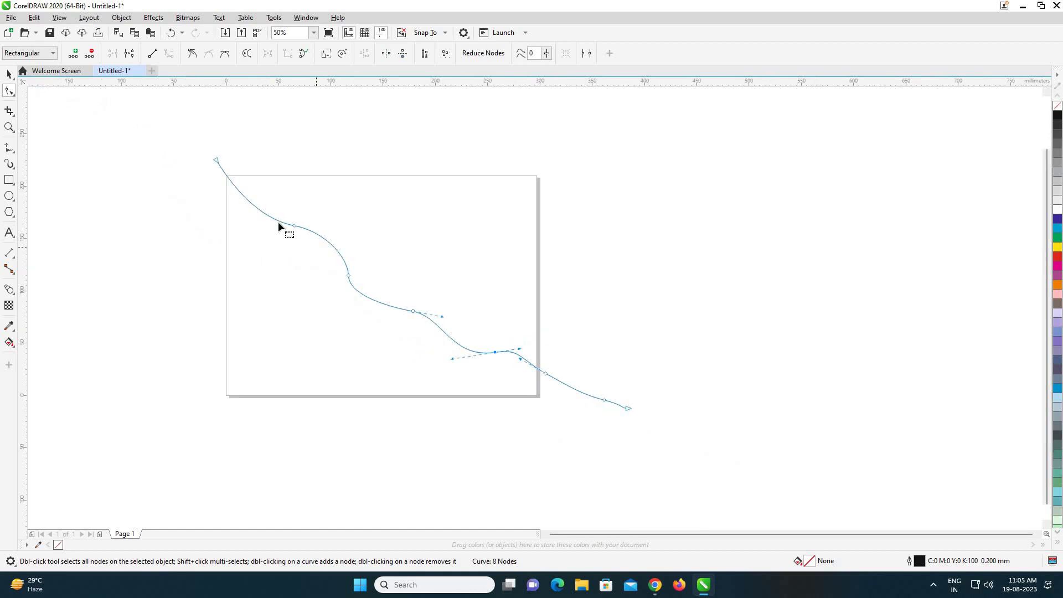
- Move the curve's second node up and to the left to lengthen the upper wave
scroll(280, 225, "up", 1)
scroll(333, 235, "up", 1)
left_click(433, 260)
left_click_drag(450, 252, 327, 279)
scroll(335, 251, "down", 1)
scroll(360, 311, "down", 2)
scroll(390, 316, "up", 1)
- Rotate the handle of the node near the page's right edge to a steeper angle, rounding the wave before it
key("space")
scroll(460, 357, "up", 1)
key("space")
scroll(487, 345, "down", 1)
scroll(532, 346, "up", 1)
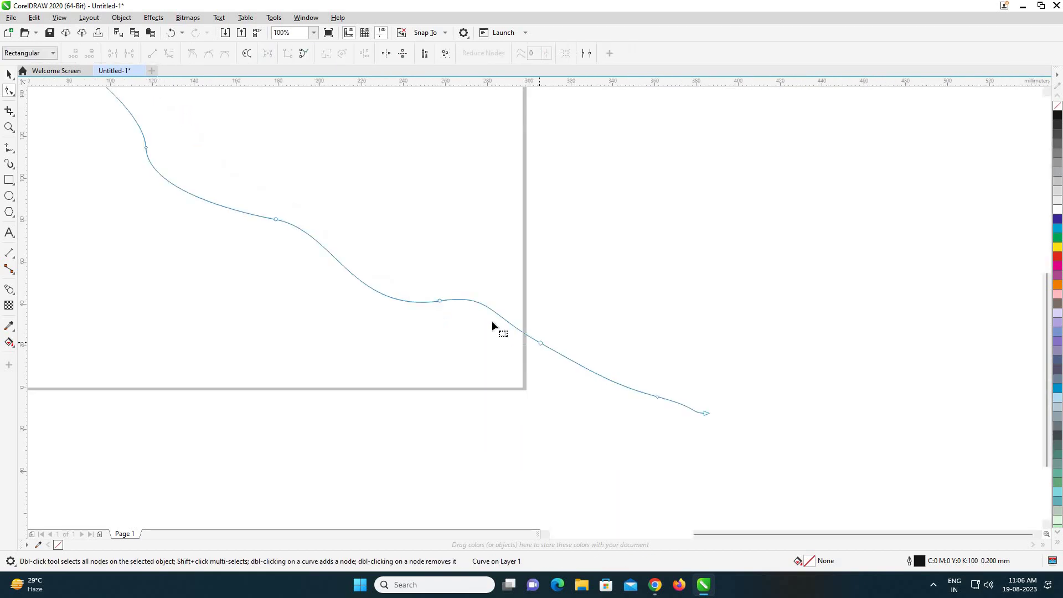
mouse_move(487, 314)
left_mouse_down()
mouse_move(517, 314)
mouse_move(473, 328)
left_mouse_up()
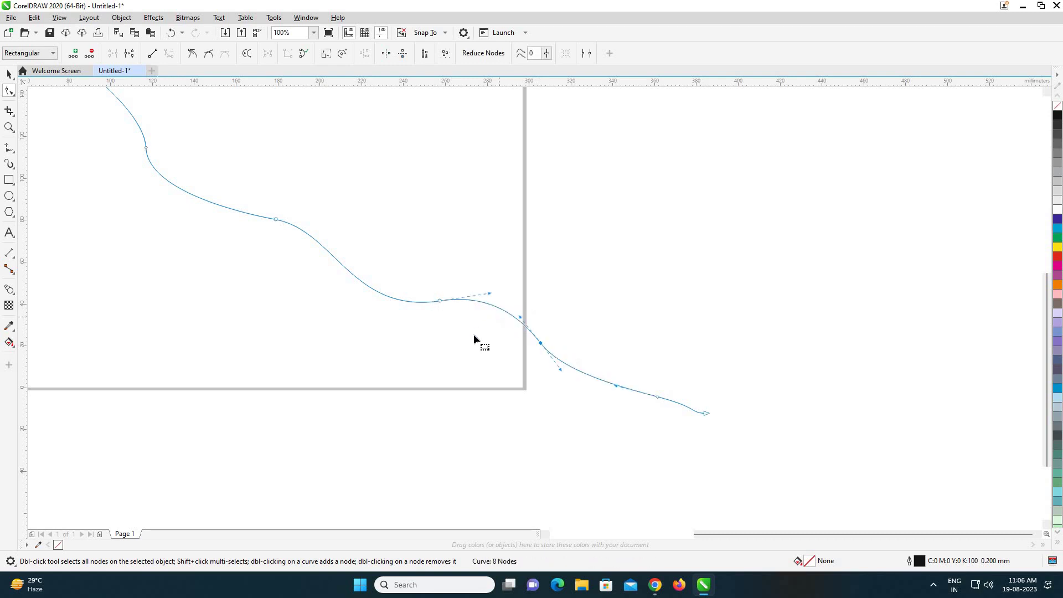
- Delete the curve's third node, at the steep bend, to smooth the upper part of the wave
scroll(304, 235, "down", 1)
scroll(318, 247, "up", 1)
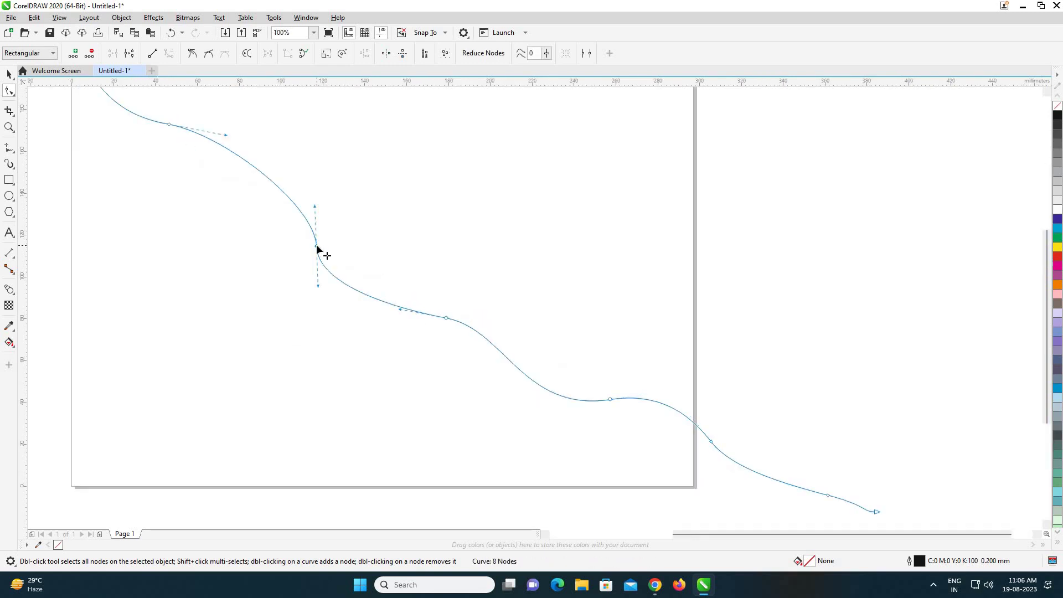
double_click(317, 247)
scroll(557, 379, "down", 1)
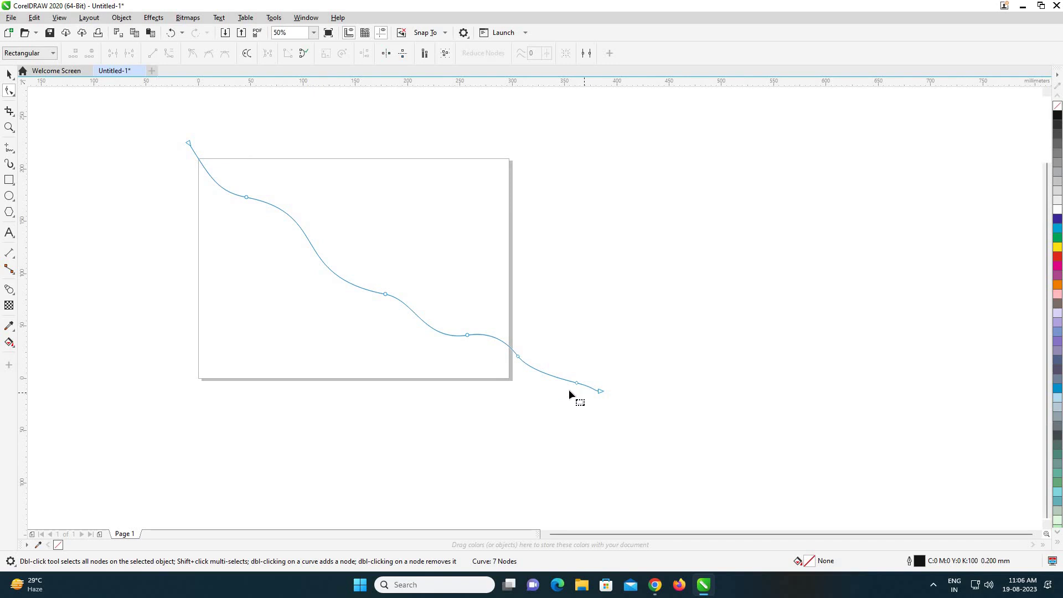
- Place a copy of the wavy curve up and to the right, centred at X 295.346 mm, Y 218.742 mm
key("space")
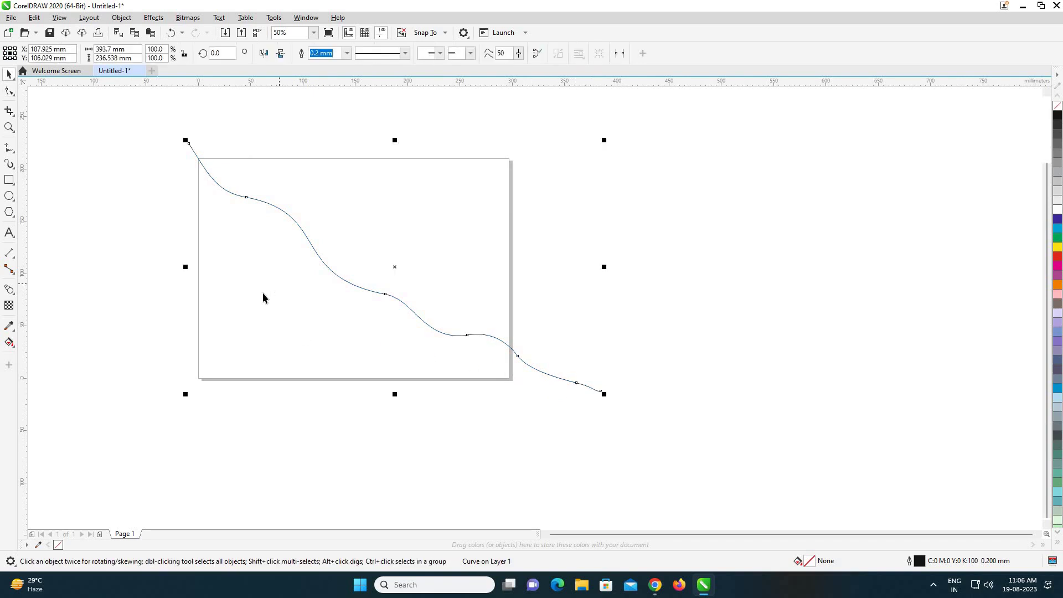
left_click(365, 292)
left_click(367, 289)
left_click_drag(368, 289, 491, 216)
scroll(496, 232, "down", 2)
scroll(500, 244, "up", 2)
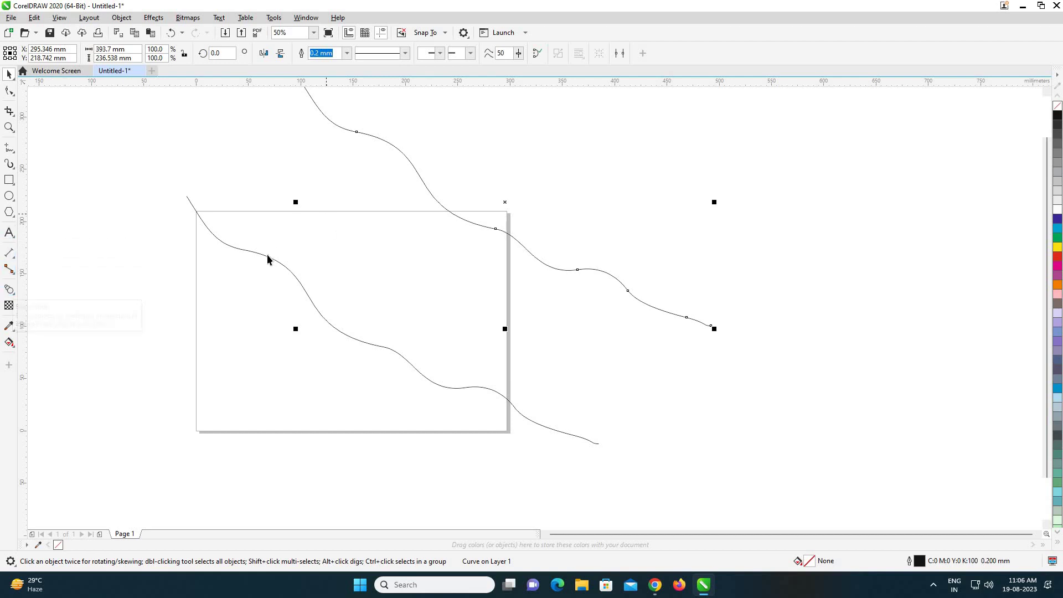
- Blend the original wavy curve into its copy with 20 steps
left_click(9, 289)
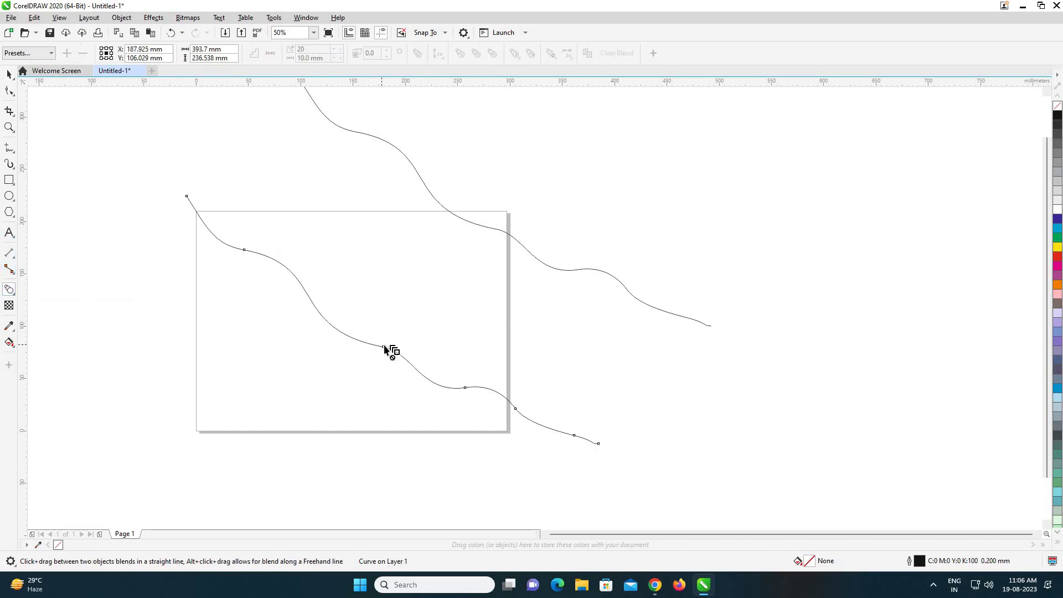
left_click_drag(474, 239, 473, 271)
scroll(473, 271, "down", 1)
scroll(458, 293, "up", 1)
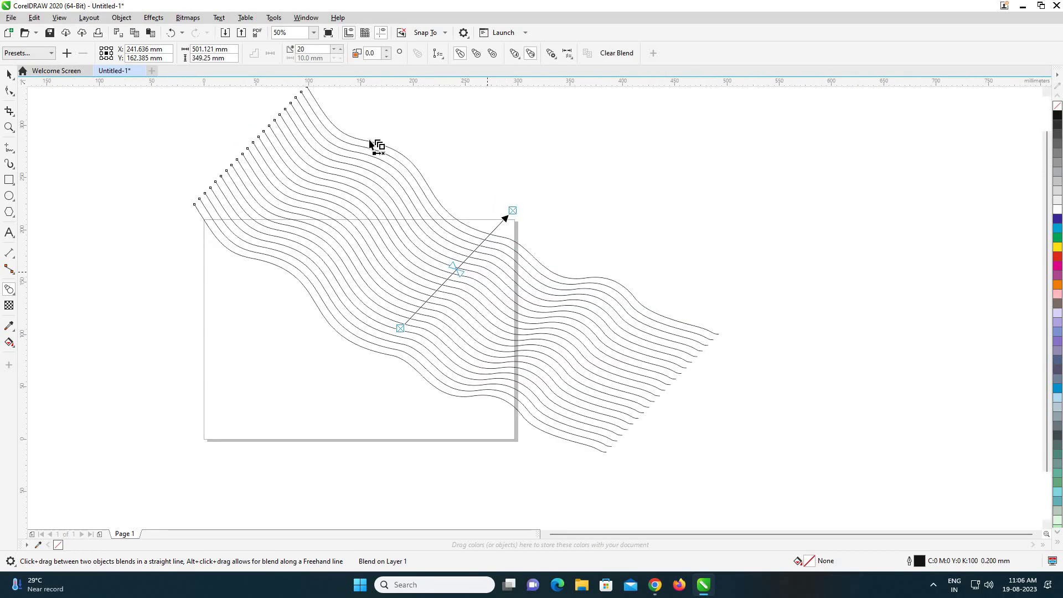
- Increase the number of blend steps between the two curves to 29
left_click(341, 48)
left_click(340, 49)
left_click(341, 48)
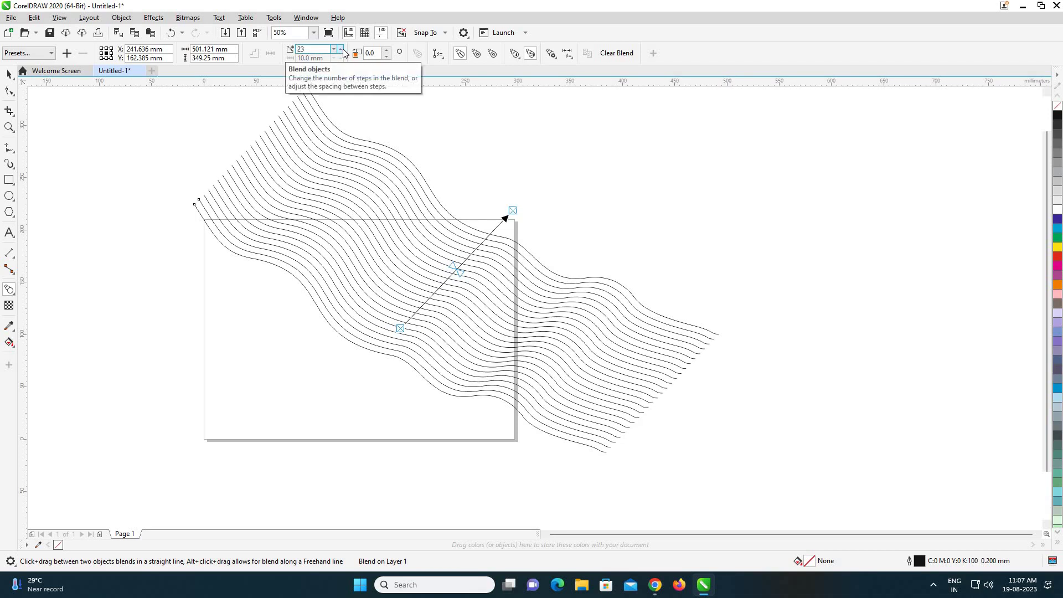
left_click(340, 48)
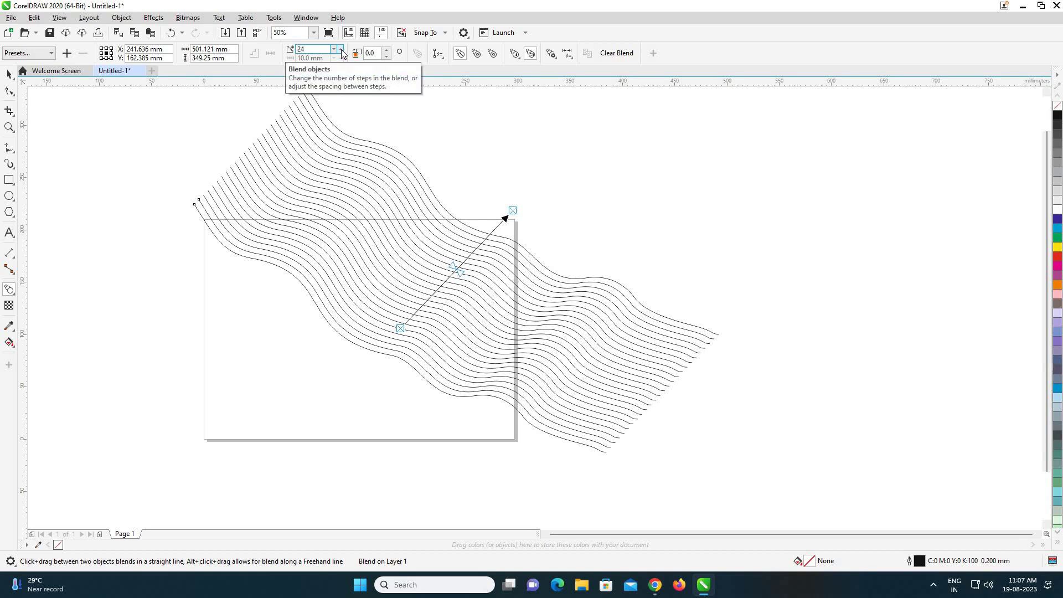
left_click(341, 48)
left_click(340, 49)
left_click(340, 49)
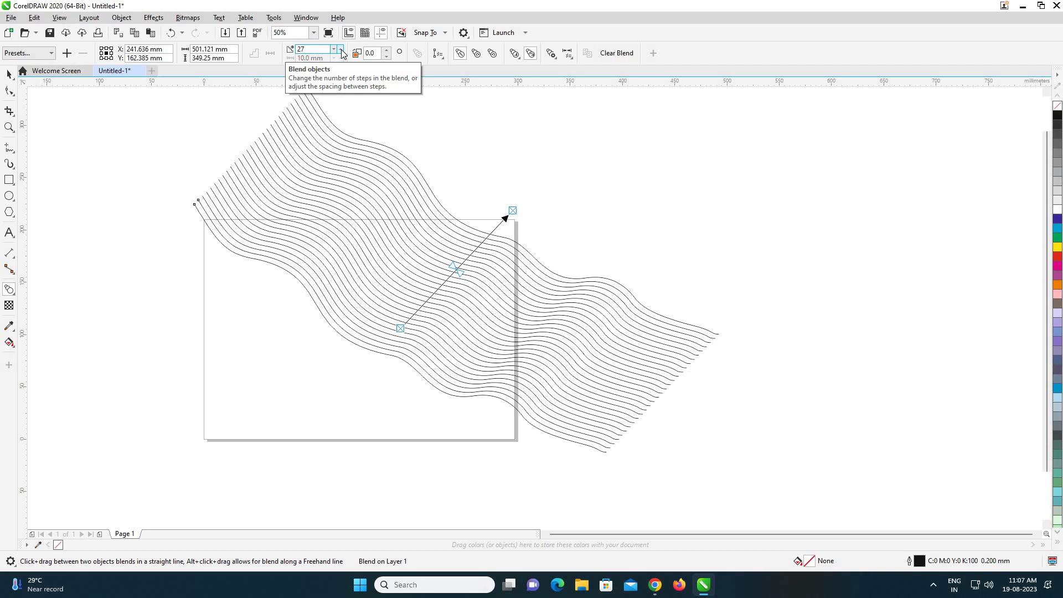
left_click(341, 49)
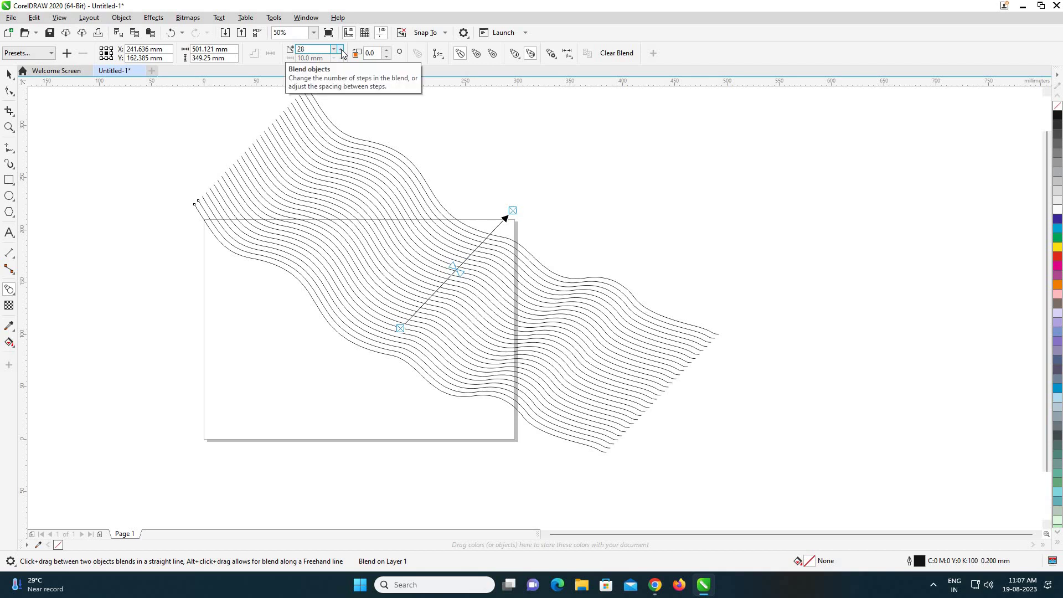
left_click(341, 49)
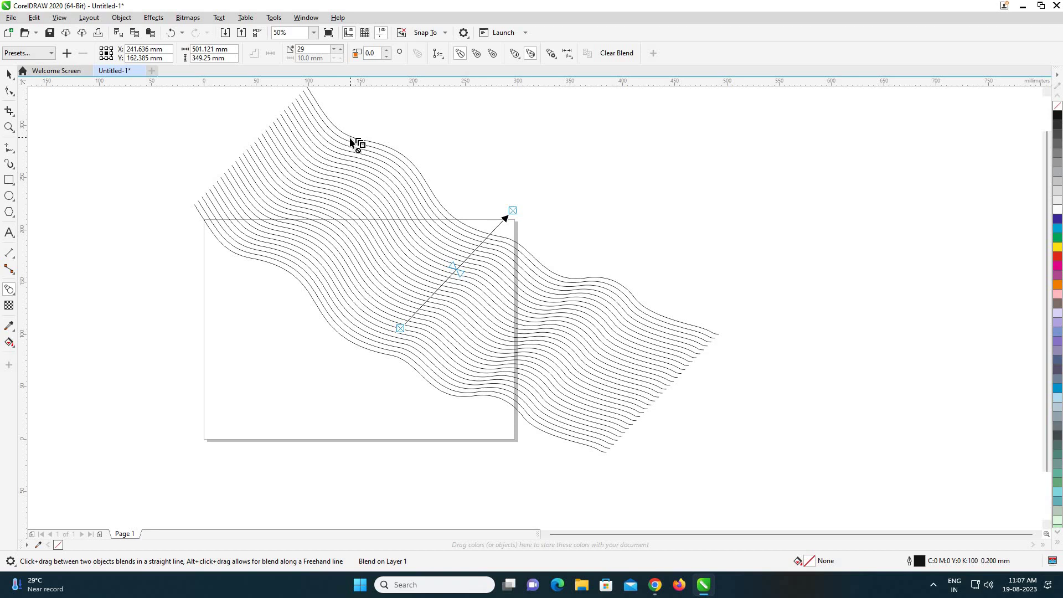
- Select the wavy line blend and break it apart
left_click(10, 74)
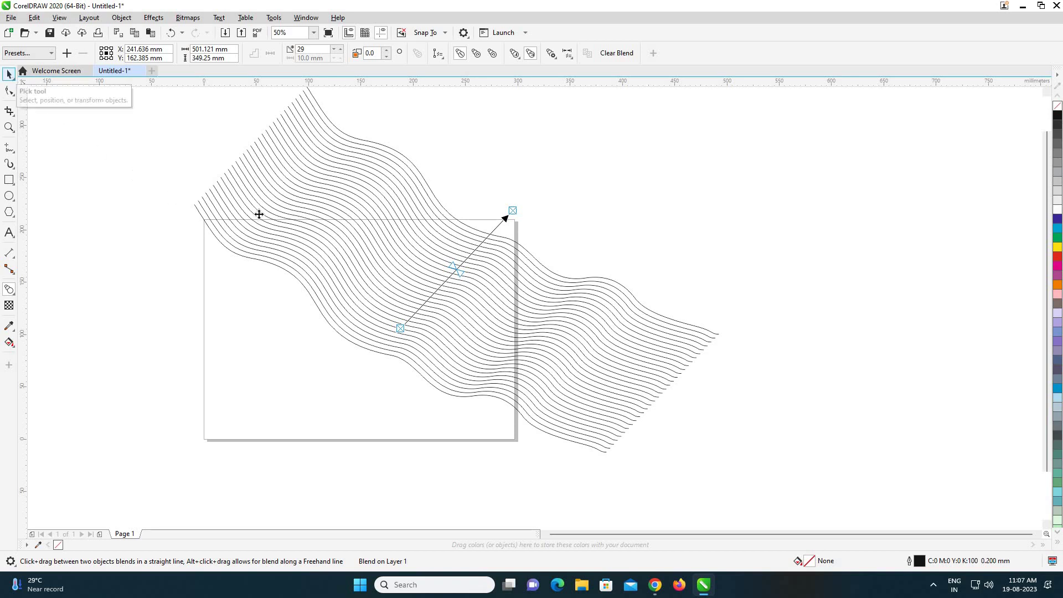
left_click(121, 18)
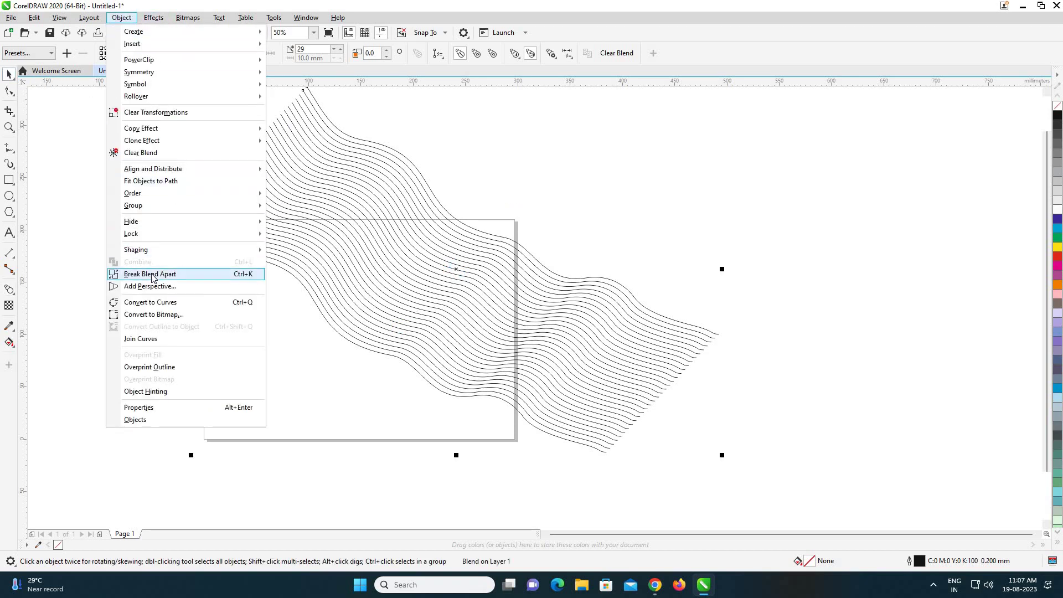
left_click(152, 275)
- Select the whole set of wavy lines and place a copy of it below and to the left of the original
scroll(338, 339, "down", 1)
left_click_drag(177, 162, 600, 466)
mouse_move(405, 313)
left_mouse_down()
mouse_move(430, 305)
mouse_move(314, 381)
left_mouse_up()
left_click_drag(409, 325, 415, 317)
left_click(256, 192)
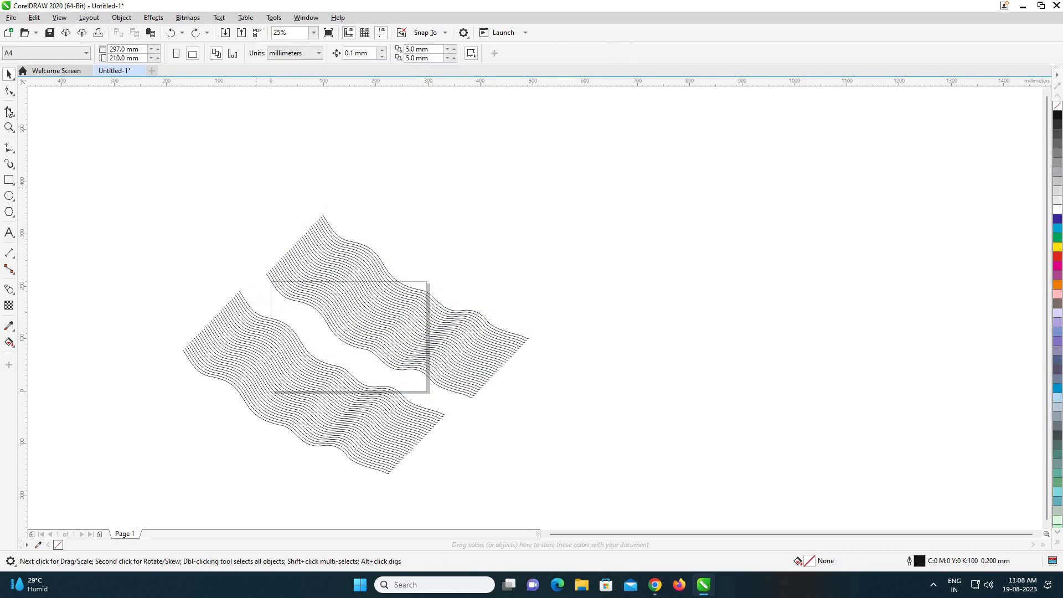
- Select the upper set of wavy lines with the Freehand Pick tool and move it to X 269.087 mm, Y 178.595 mm
left_click(14, 93)
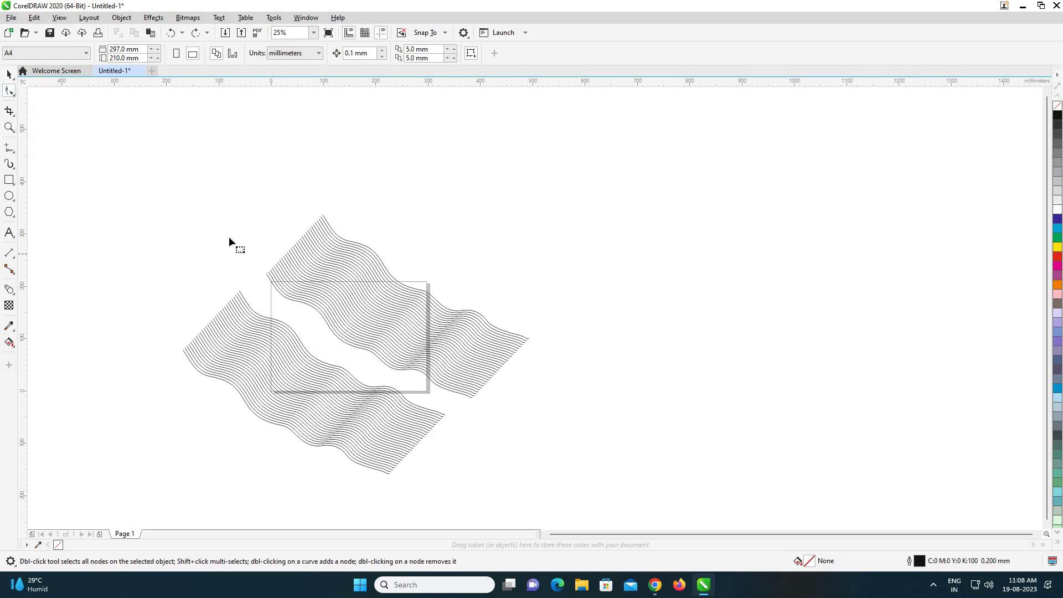
left_click(8, 77)
left_click(44, 91)
mouse_move(260, 272)
left_mouse_down()
mouse_move(306, 327)
mouse_move(458, 408)
mouse_move(551, 296)
mouse_move(271, 222)
mouse_move(285, 247)
left_mouse_up()
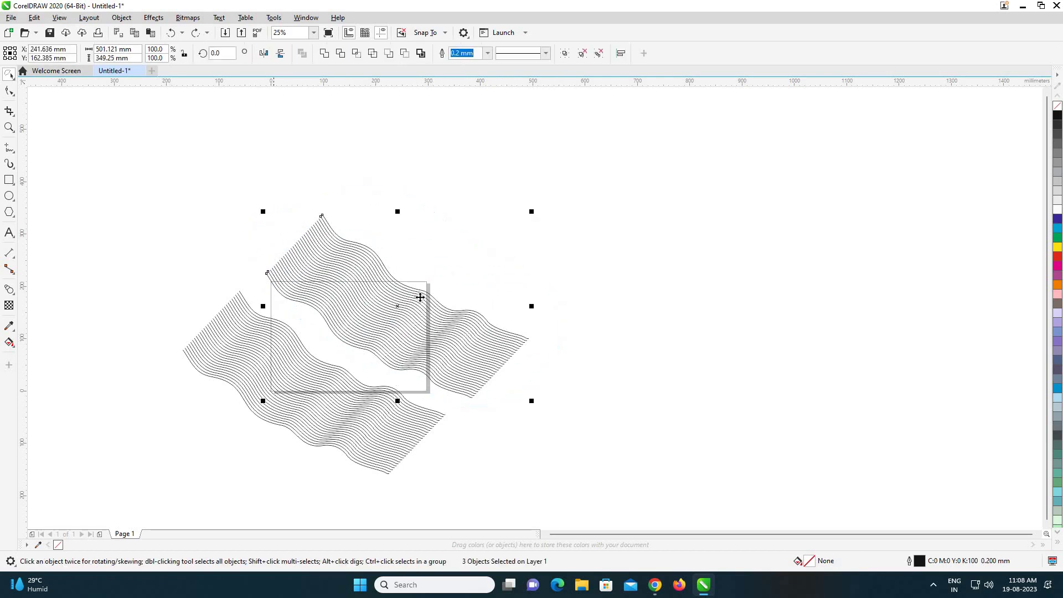
scroll(401, 311, "up", 1)
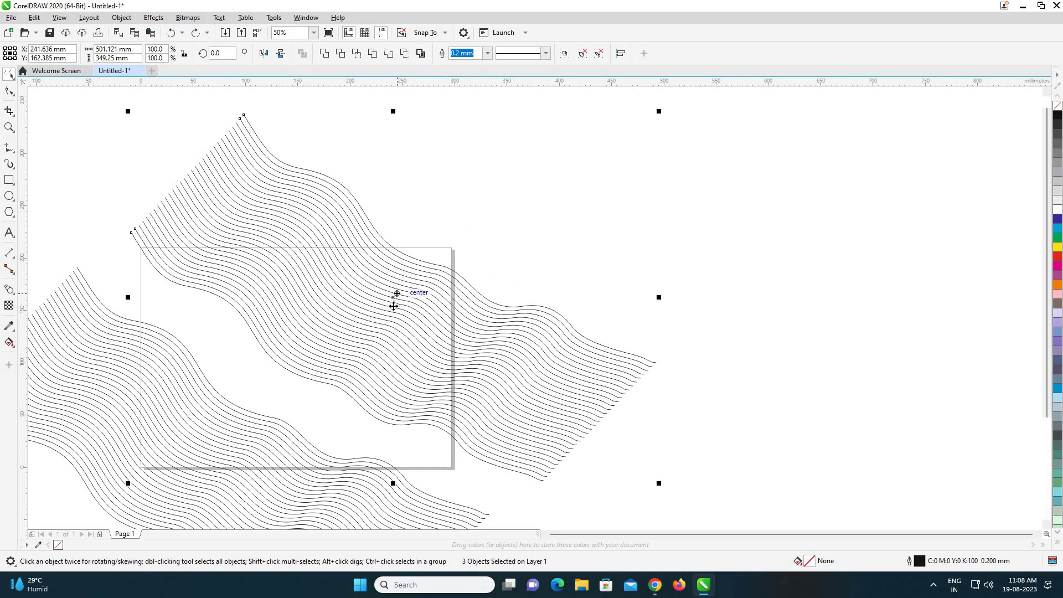
left_click_drag(397, 297, 424, 284)
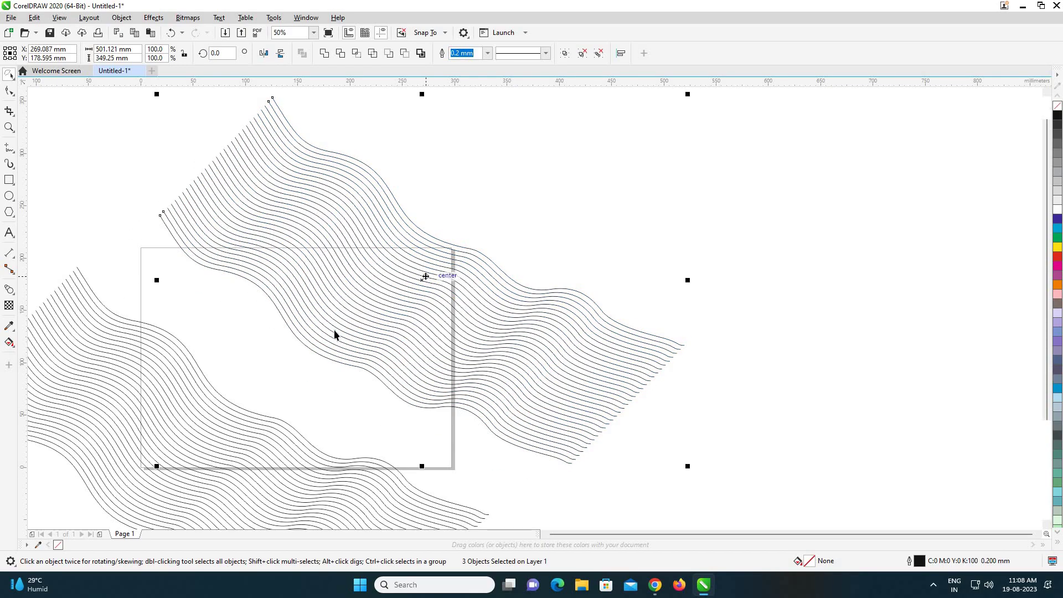
scroll(334, 330, "down", 1)
scroll(361, 310, "up", 1)
scroll(361, 311, "down", 1)
scroll(363, 316, "up", 1)
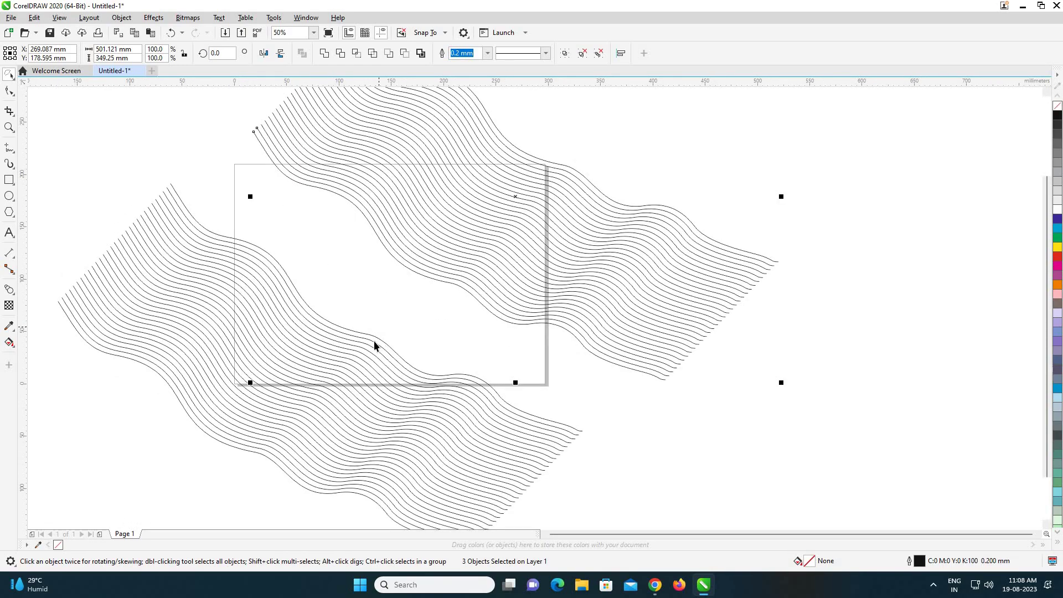
scroll(374, 343, "down", 1)
left_click(317, 338)
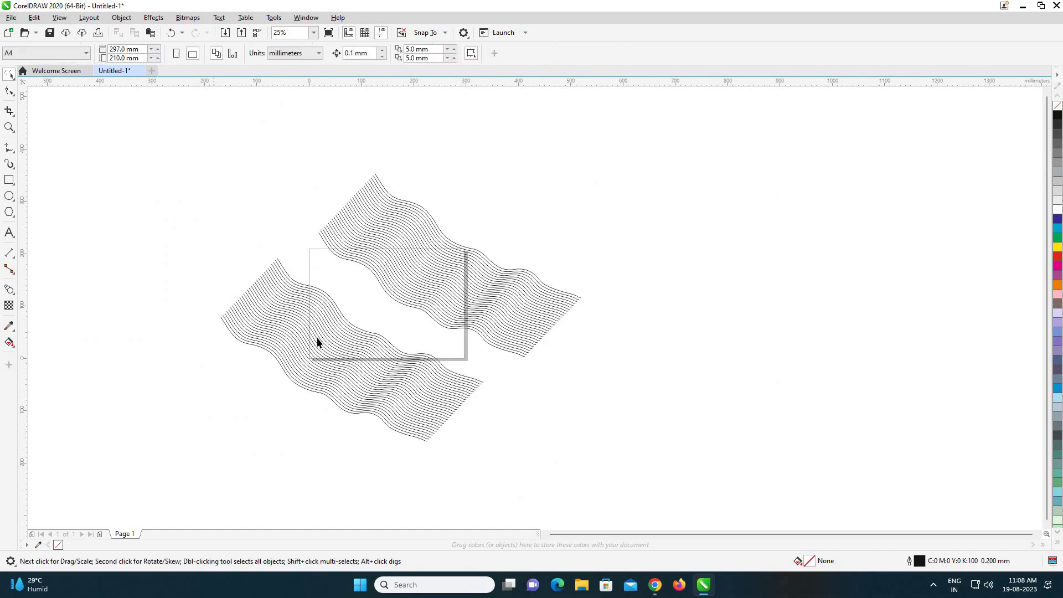
- Add a page-sized rectangle of 297 by 210 mm aligned to the page
scroll(334, 365, "up", 1)
double_click(10, 180)
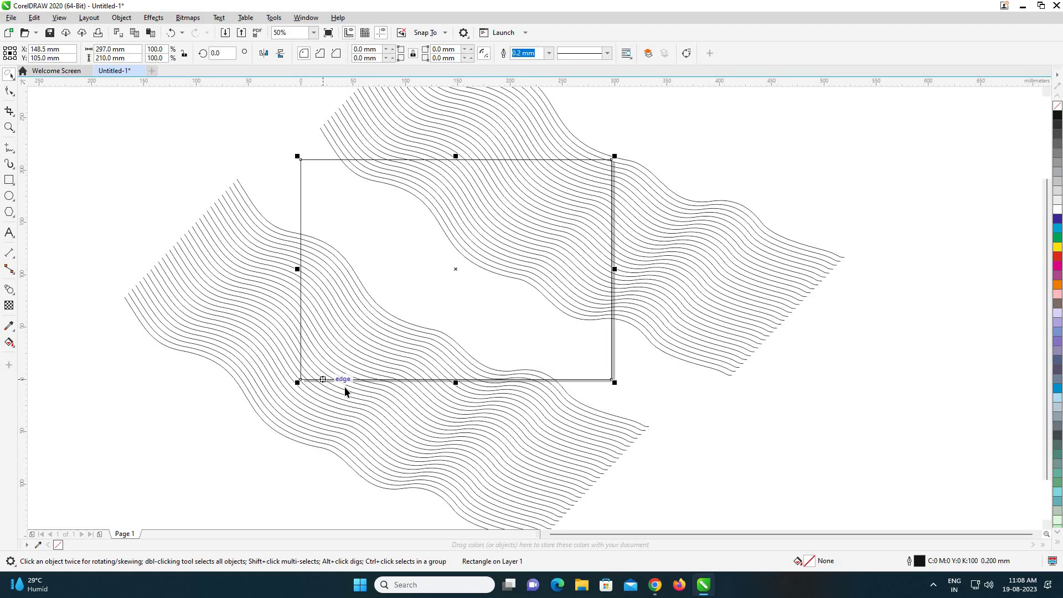
scroll(322, 388, "up", 1)
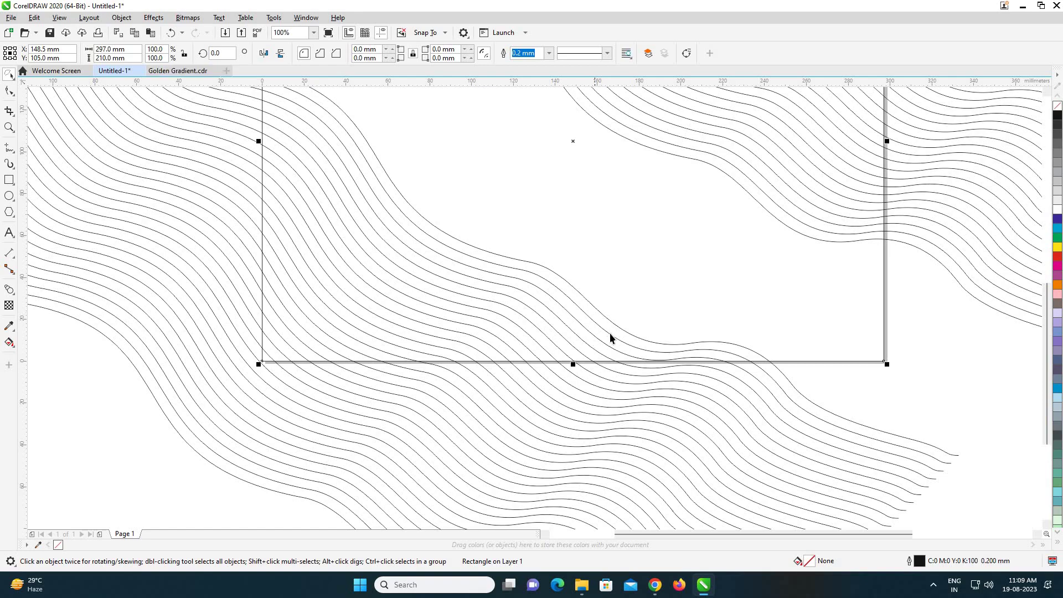
- Paste the golden gradient circle and place it outside the page at X -135.584 mm, Y 203.71 mm
scroll(605, 339, "down", 1)
scroll(716, 316, "down", 1)
key("ctrl+v")
scroll(848, 144, "up", 1)
scroll(690, 328, "down", 1)
scroll(690, 328, "up", 1)
left_click_drag(691, 332, 176, 274)
scroll(317, 447, "up", 1)
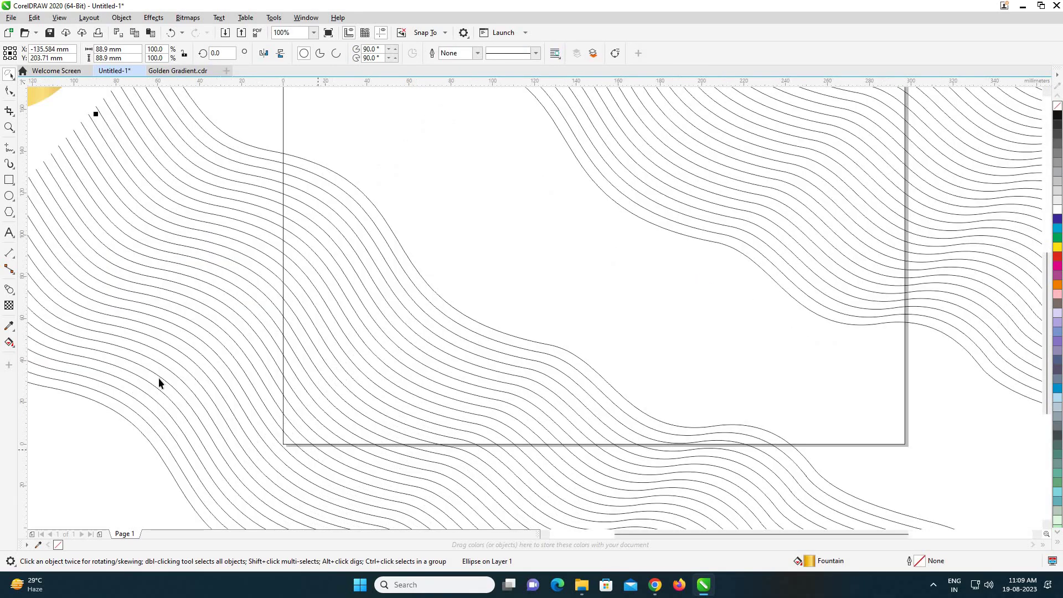
- Use Smart Fill to fill every other band between the wavy lines in the page's lower-left corner with C:40 M:20 Y:0 K:40
scroll(268, 420, "down", 1)
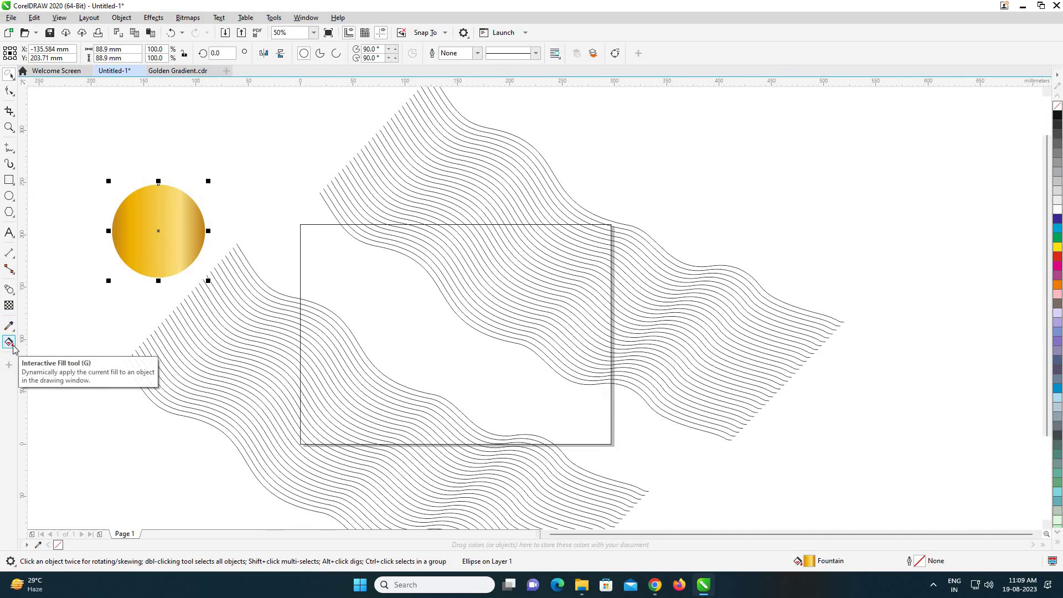
left_click(12, 346)
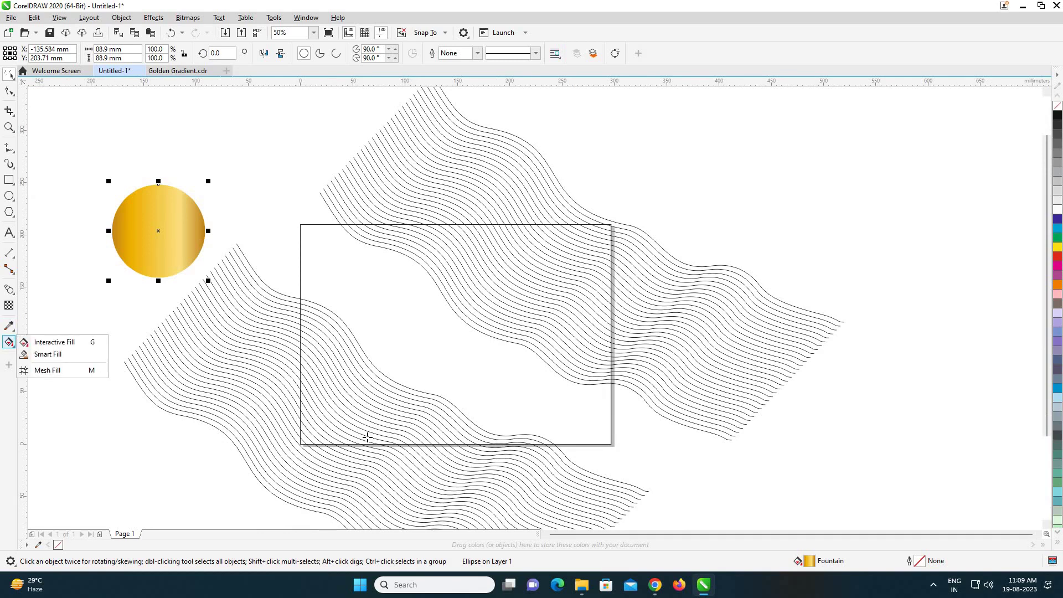
left_click(47, 354)
scroll(302, 432, "up", 1)
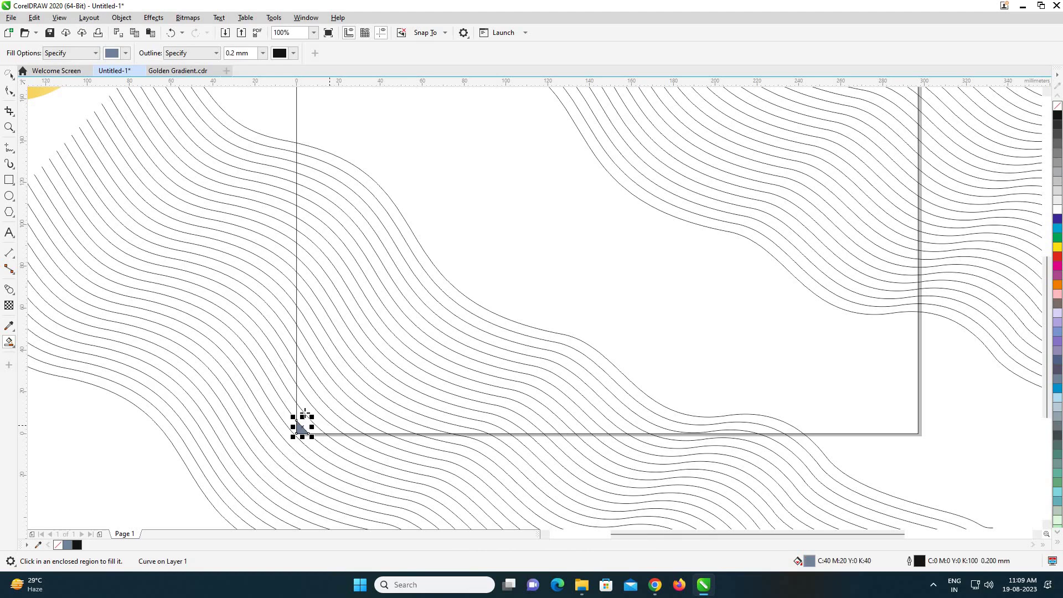
scroll(301, 426, "up", 1)
left_click(305, 413)
left_click(377, 359)
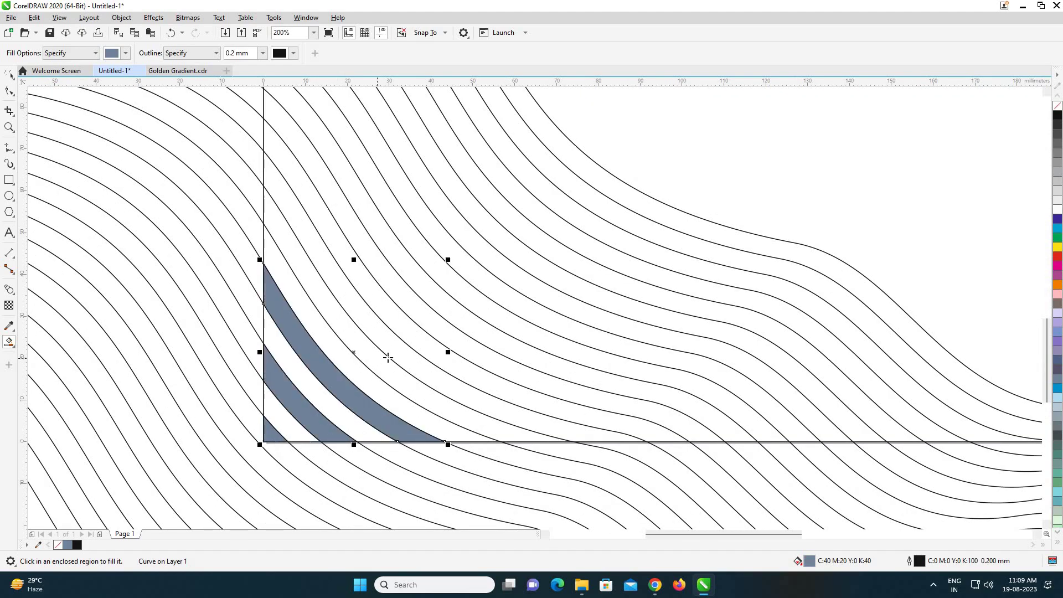
scroll(382, 343, "down", 1)
left_click(398, 330)
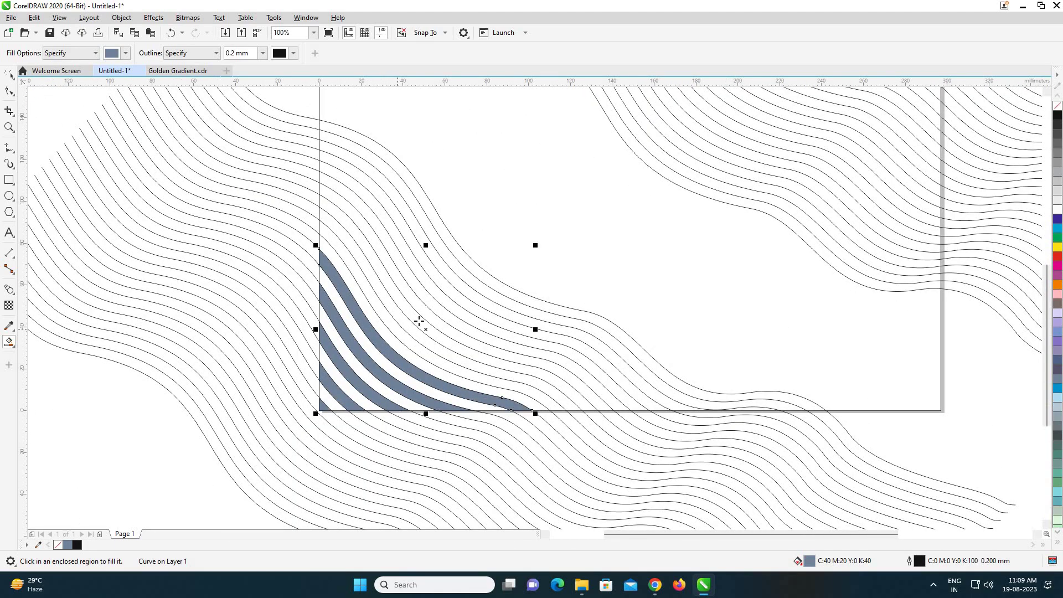
left_click(419, 321)
left_click(426, 318)
scroll(426, 318, "down", 1)
scroll(423, 309, "up", 1)
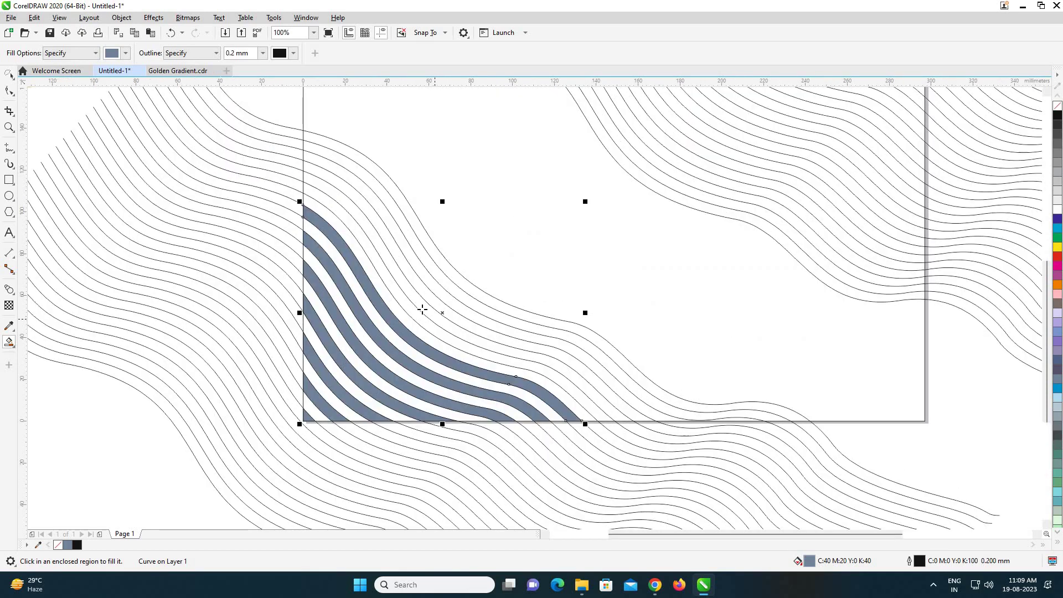
left_click(433, 302)
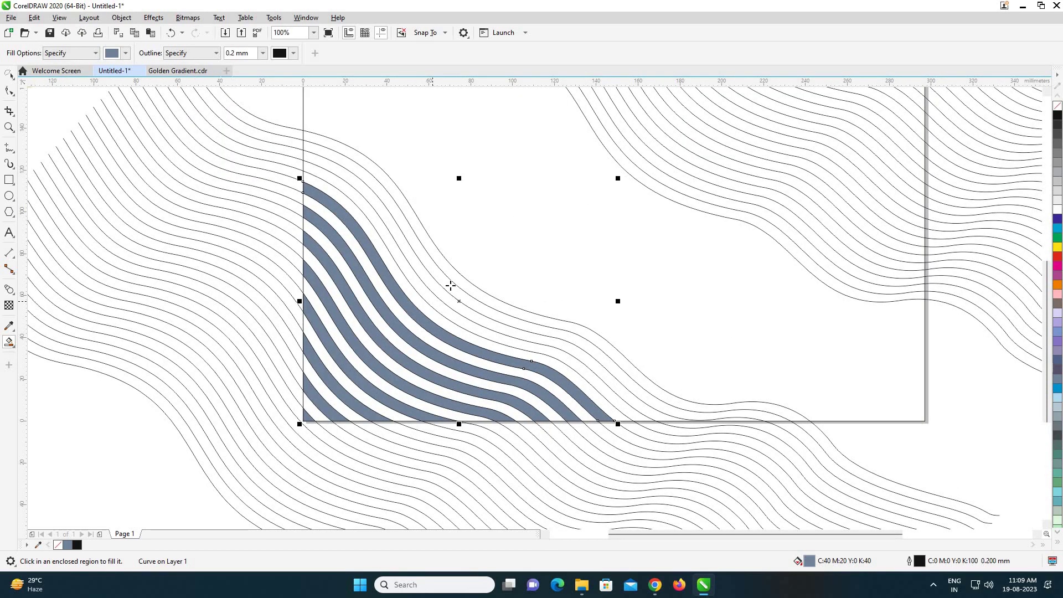
left_click(451, 289)
left_click(450, 299)
scroll(449, 256, "down", 1)
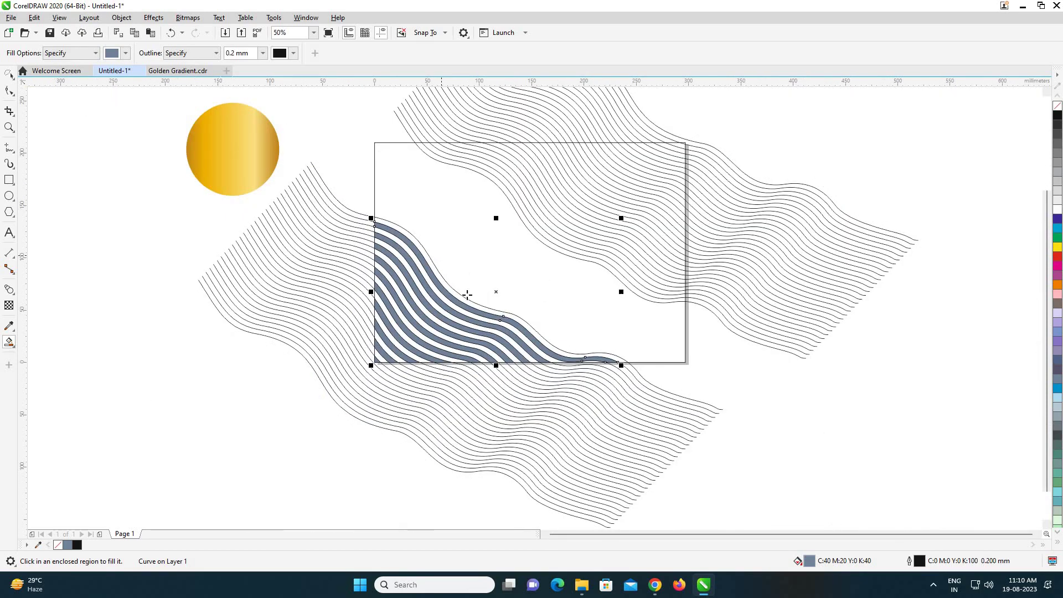
- Smart Fill every other band between the wavy lines in the page's upper-right corner with the same blue-grey fill
scroll(551, 279, "down", 1)
scroll(550, 278, "up", 1)
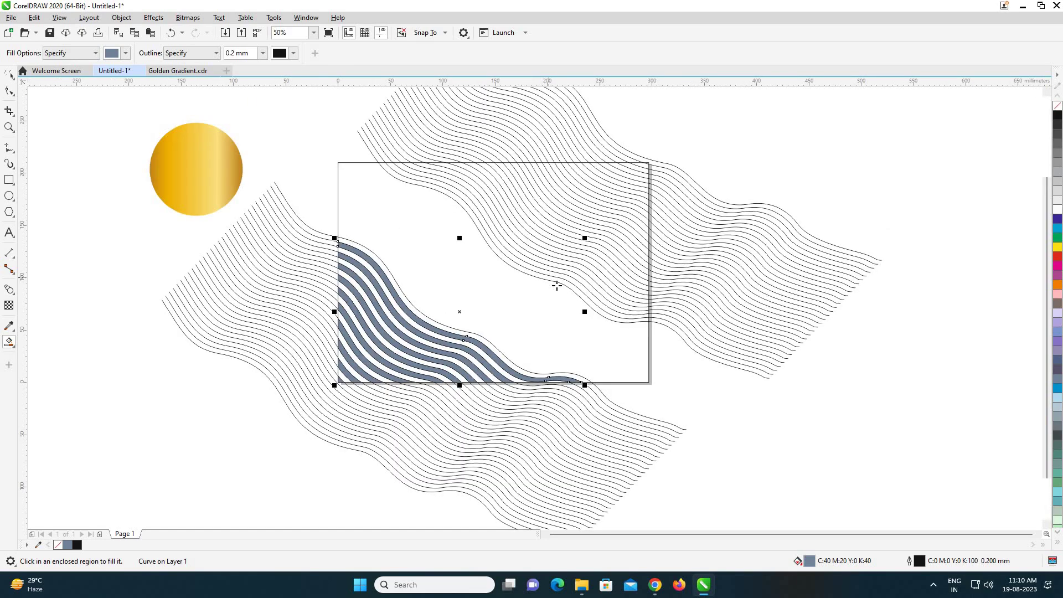
scroll(557, 285, "up", 2)
left_click(564, 268)
left_click(582, 250)
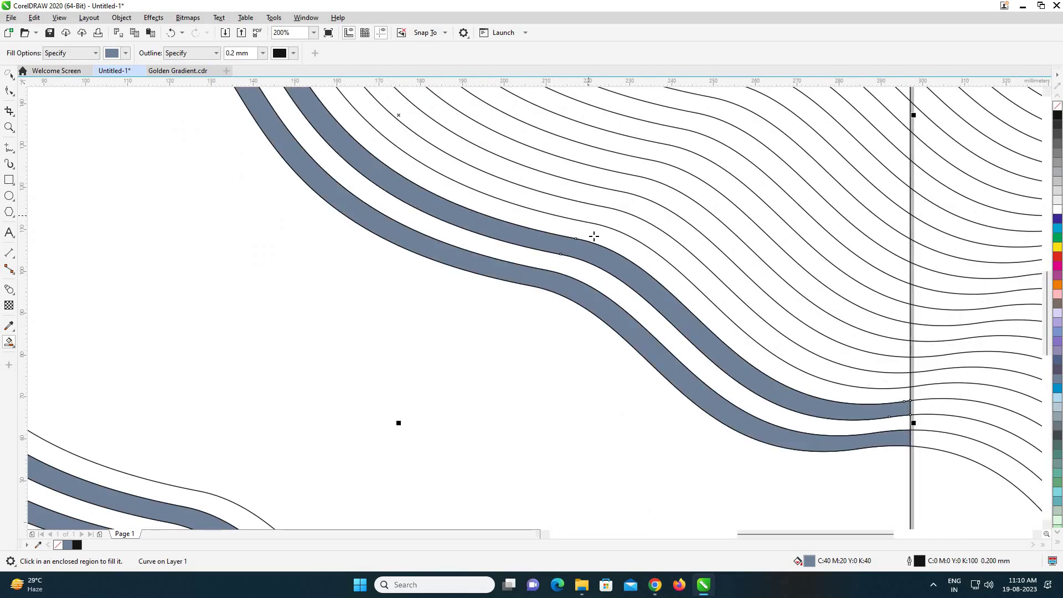
left_click(594, 237)
scroll(608, 224, "down", 1)
left_click(629, 214)
left_click(651, 204)
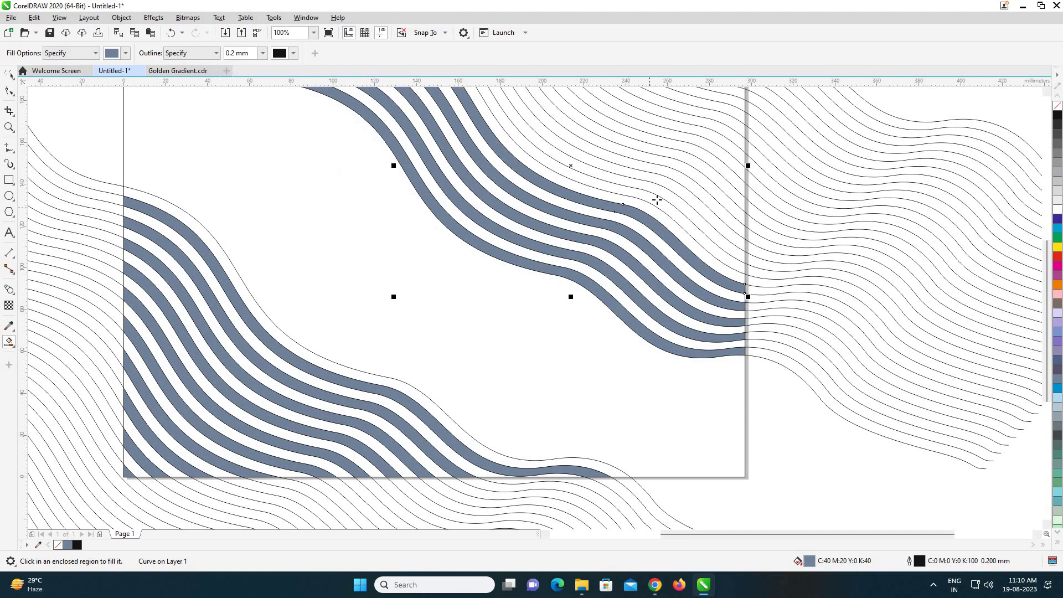
left_click(658, 198)
left_click(694, 173)
left_click(680, 206)
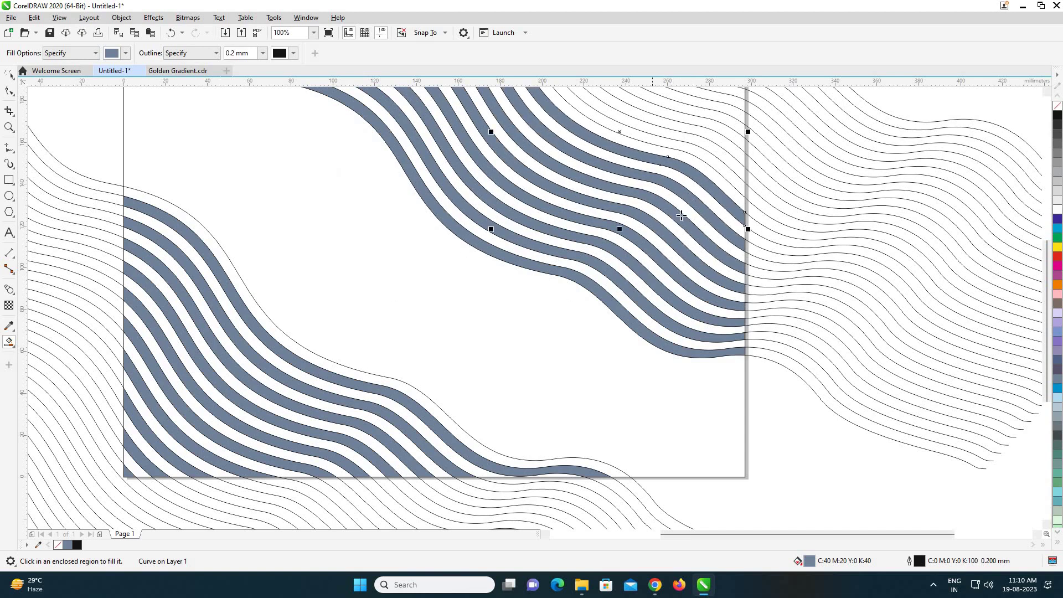
scroll(670, 221, "down", 1)
scroll(670, 221, "up", 1)
left_click(688, 201)
left_click(698, 188)
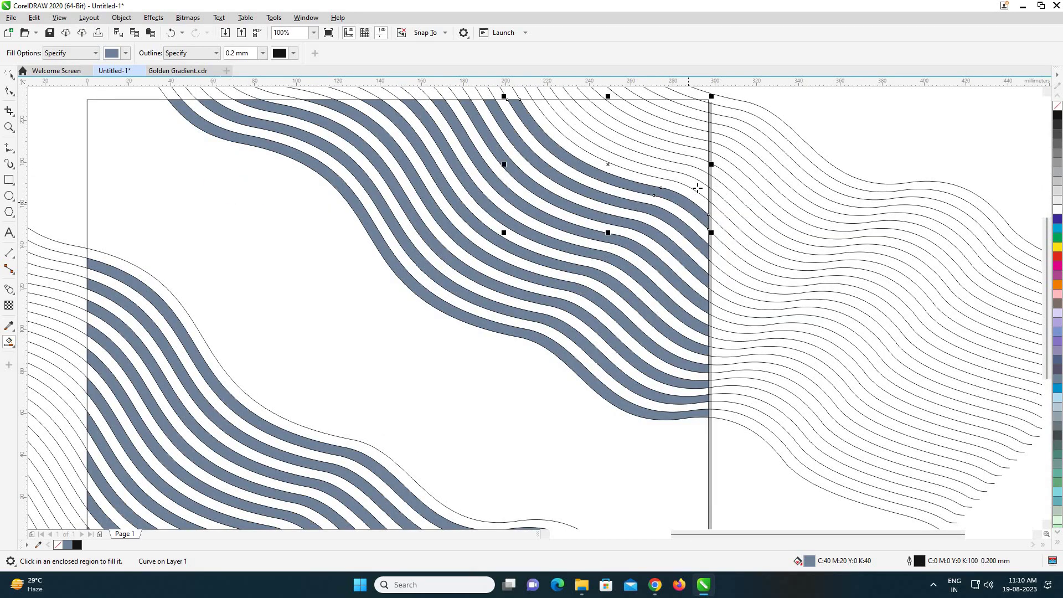
left_click(697, 160)
left_click(700, 146)
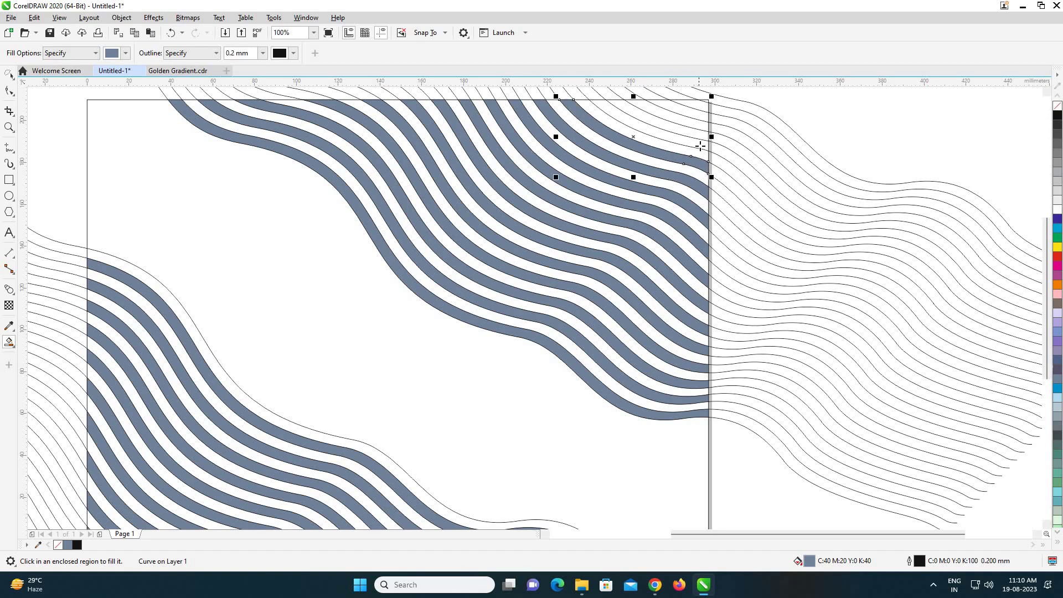
left_click(700, 127)
left_click(704, 108)
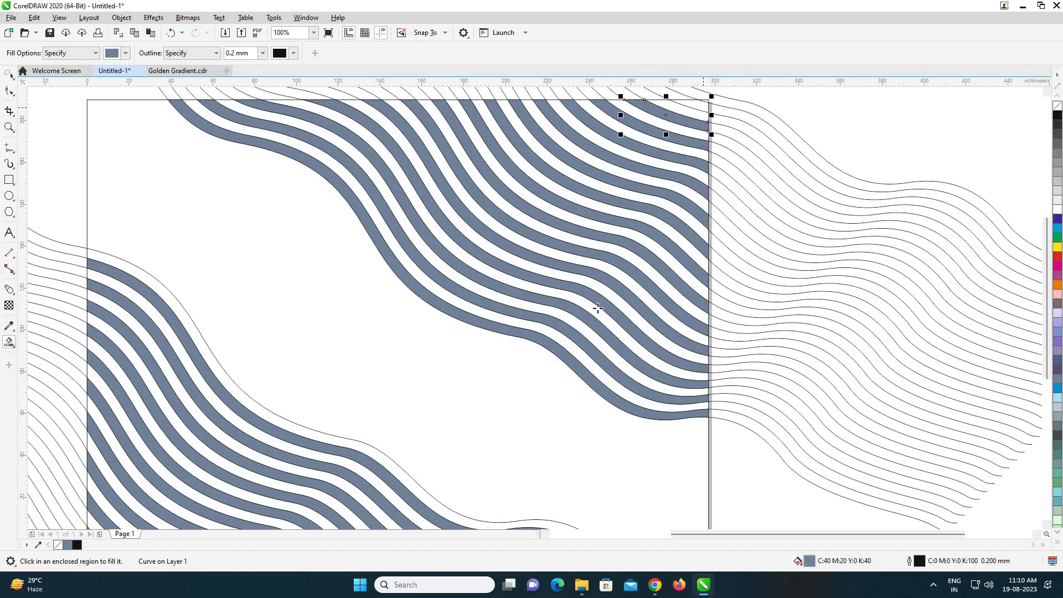
- Copy all the filled bands together with the page-sized rectangle and paste them onto a newly added second page
scroll(589, 430, "down", 1)
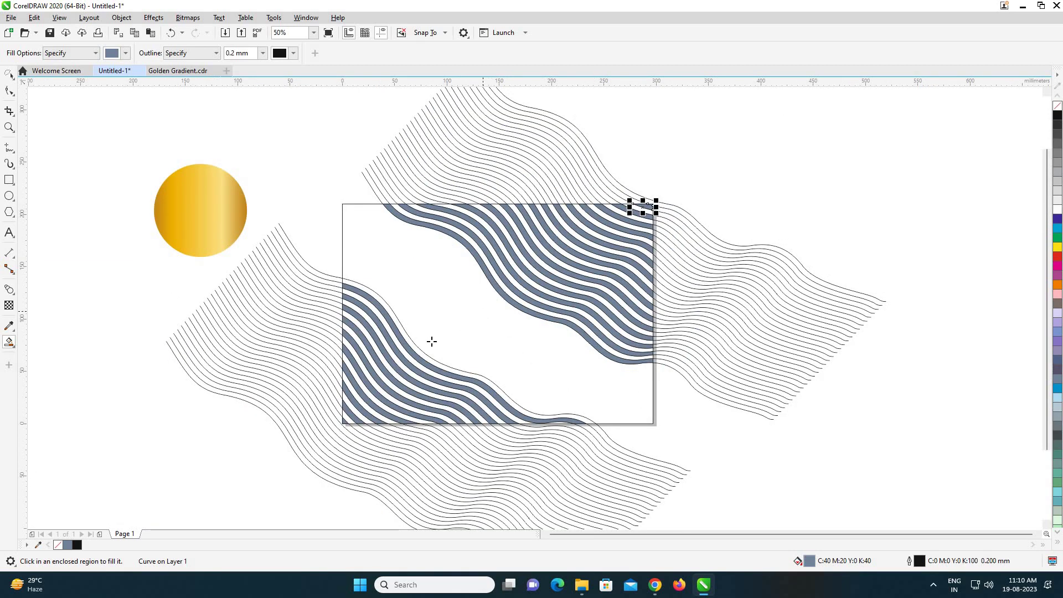
key("space")
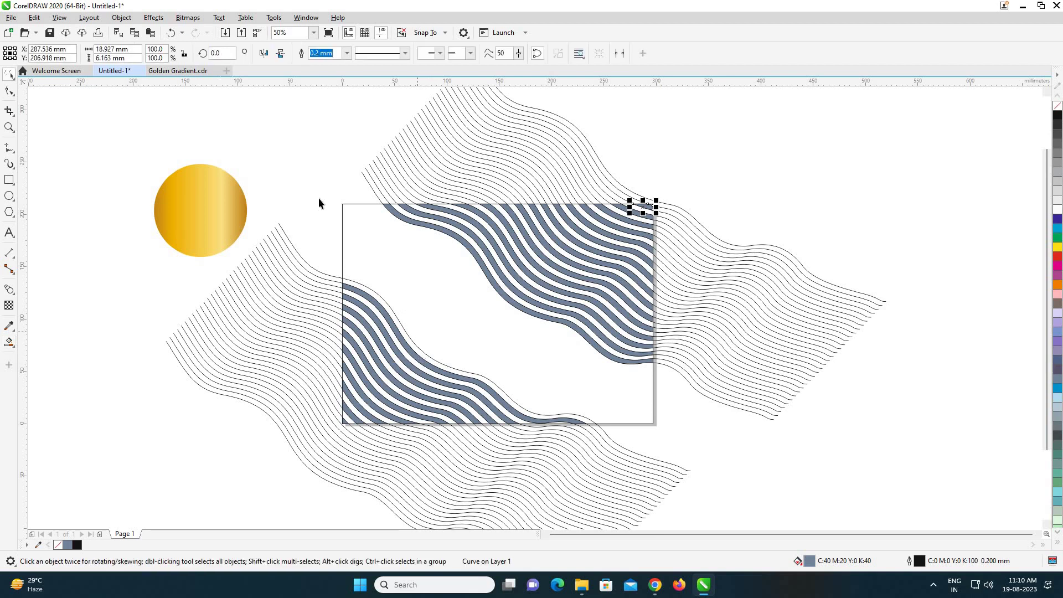
left_click(316, 195)
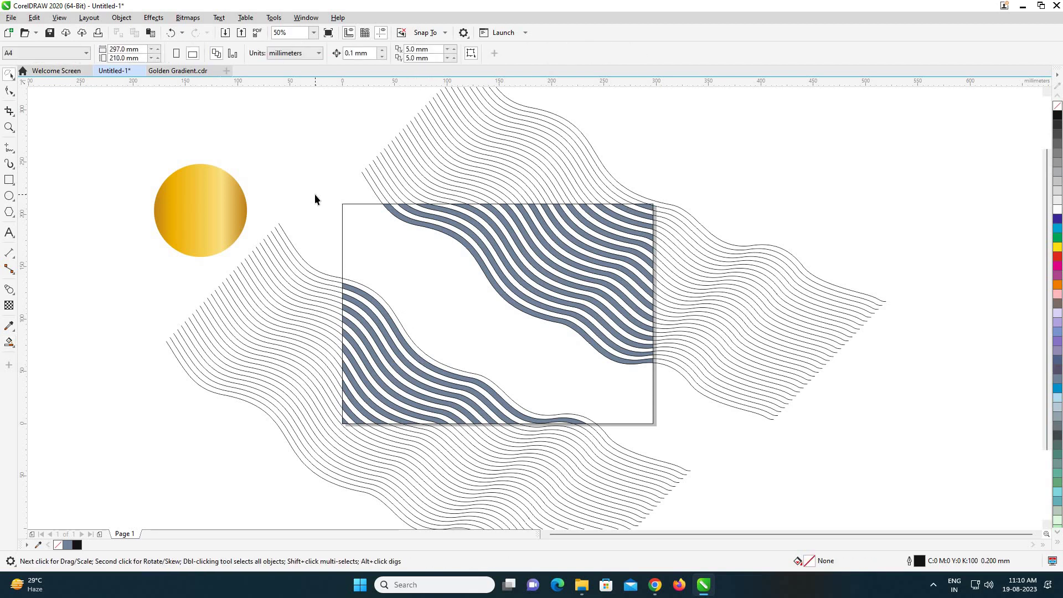
left_click(11, 78)
left_click(35, 74)
mouse_move(327, 179)
left_mouse_down()
mouse_move(642, 431)
mouse_move(674, 441)
left_mouse_up()
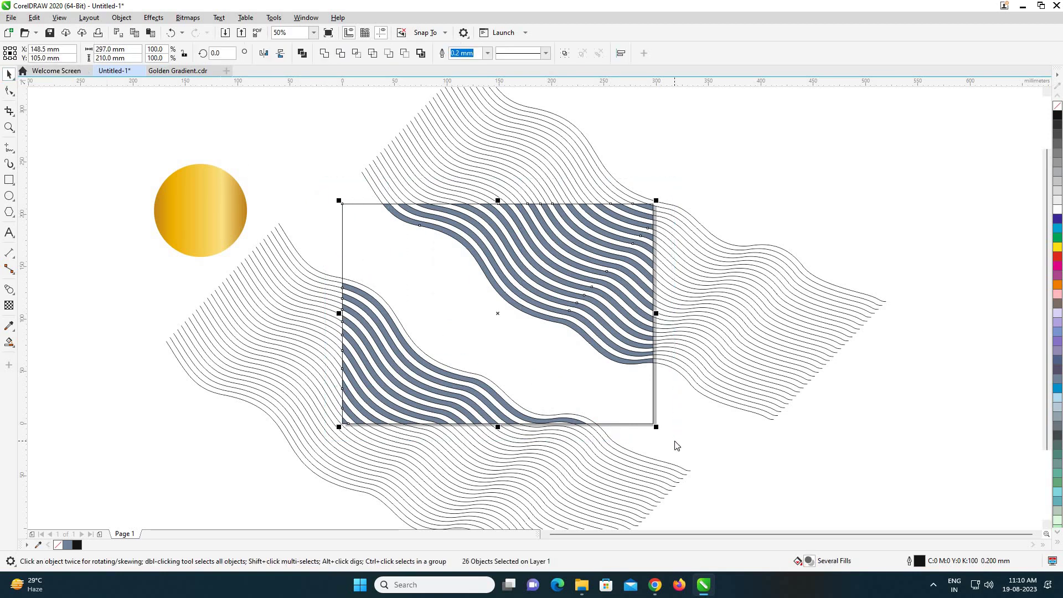
key("Page_Down")
key("Return")
key("ctrl+v")
key("Page_Up")
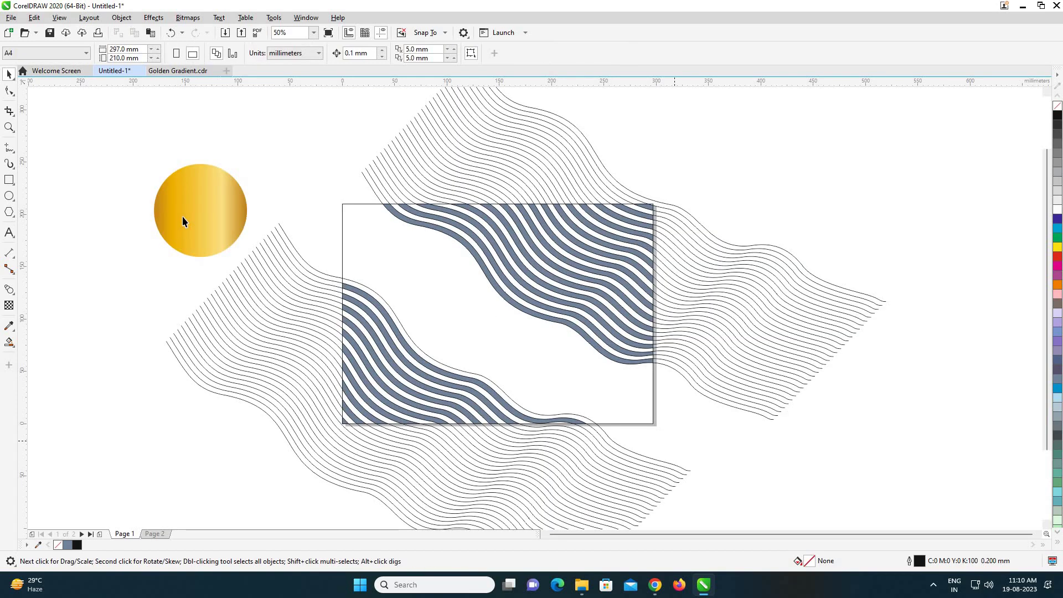
- Copy the golden gradient circle from Page 1 and paste it onto Page 2
left_click(183, 217)
key("ctrl+c")
key("Page_Down")
key("ctrl+v")
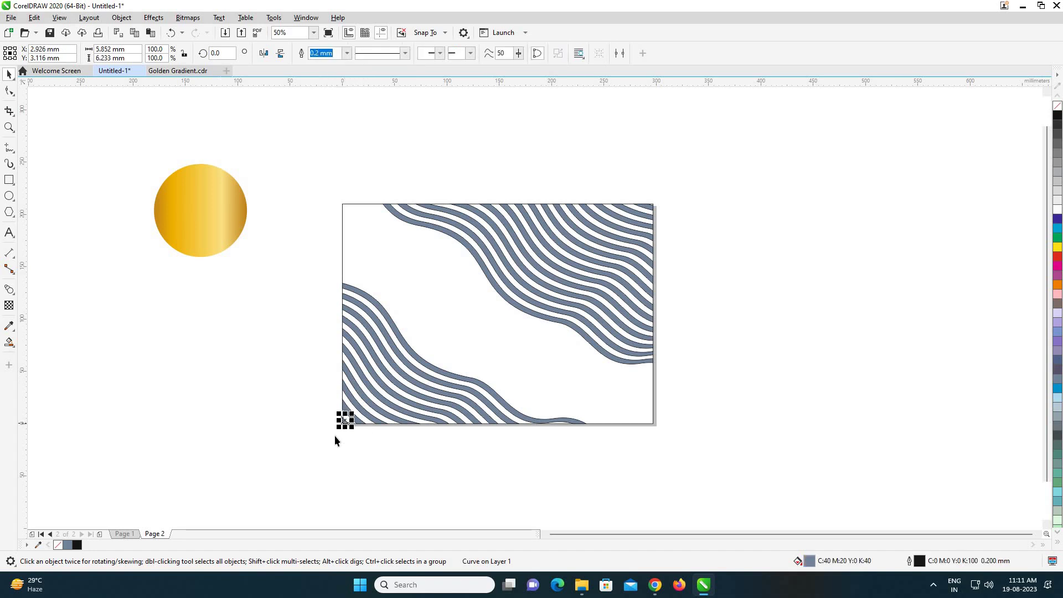
- Remove the outlines from all the filled bands and the page rectangle on Page 2
left_click_drag(307, 188, 676, 474)
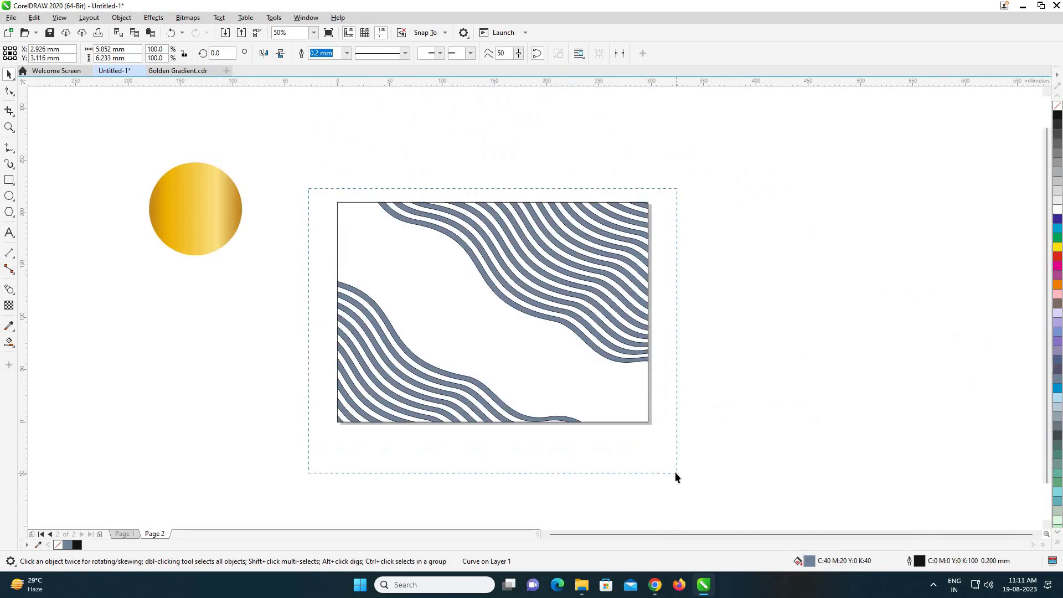
right_click(58, 545)
left_click(360, 311)
left_click(336, 418)
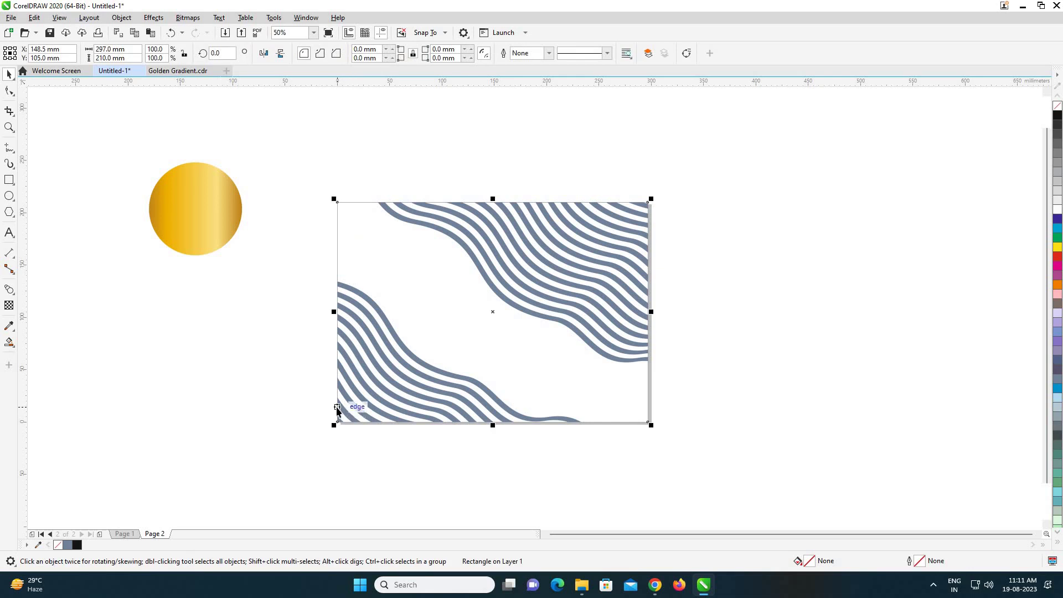
- Move the golden circle to X -94.839 mm, Y 74.593 mm and copy its fill to the small lower-left corner piece with Copy Properties
left_click_drag(197, 237, 328, 417)
scroll(327, 417, "up", 2)
left_click(328, 410)
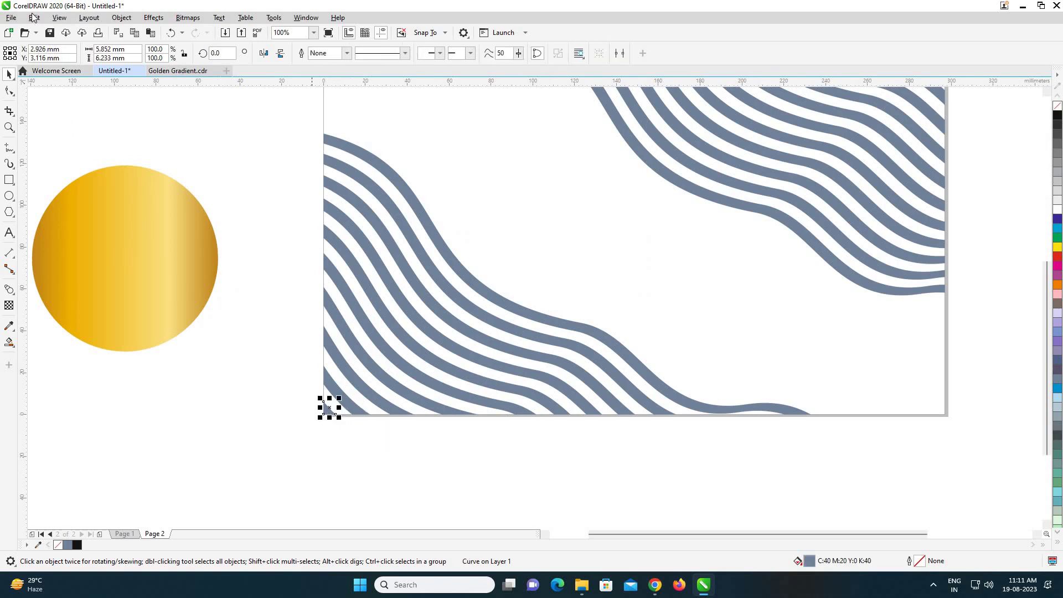
key("alt+e")
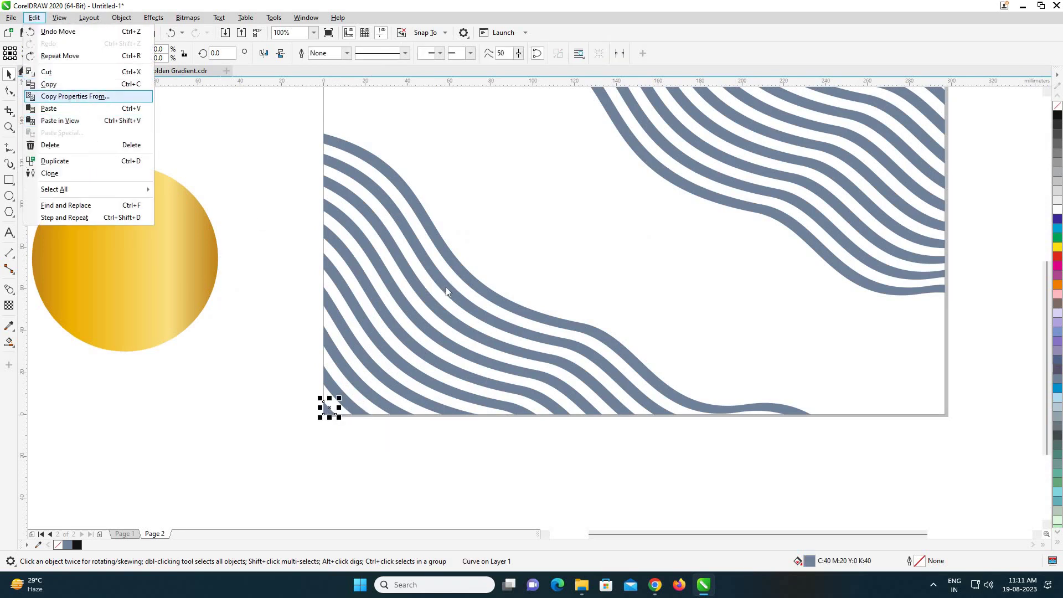
key("Return")
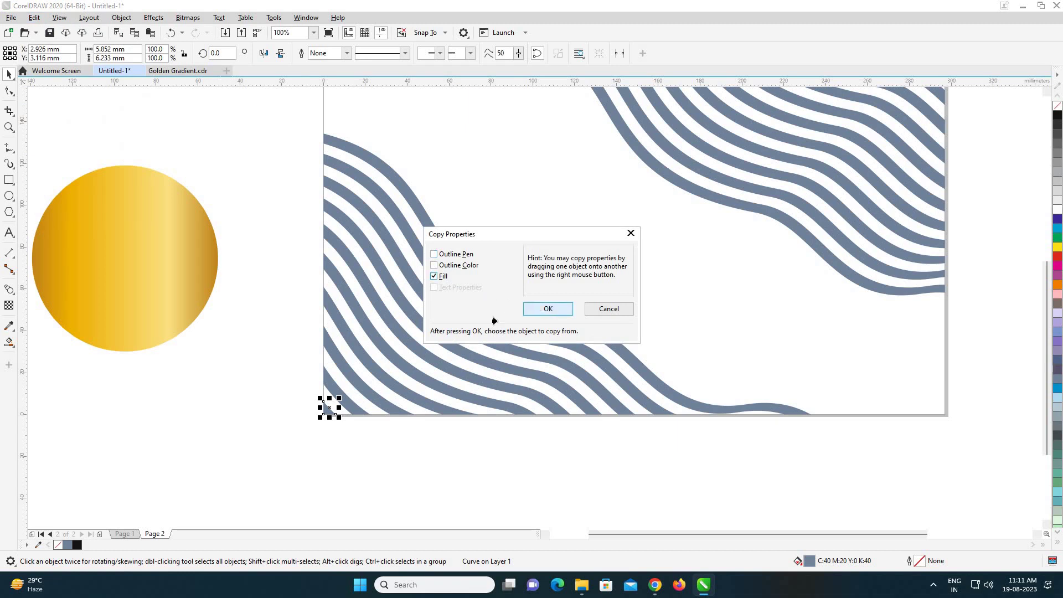
left_click(540, 310)
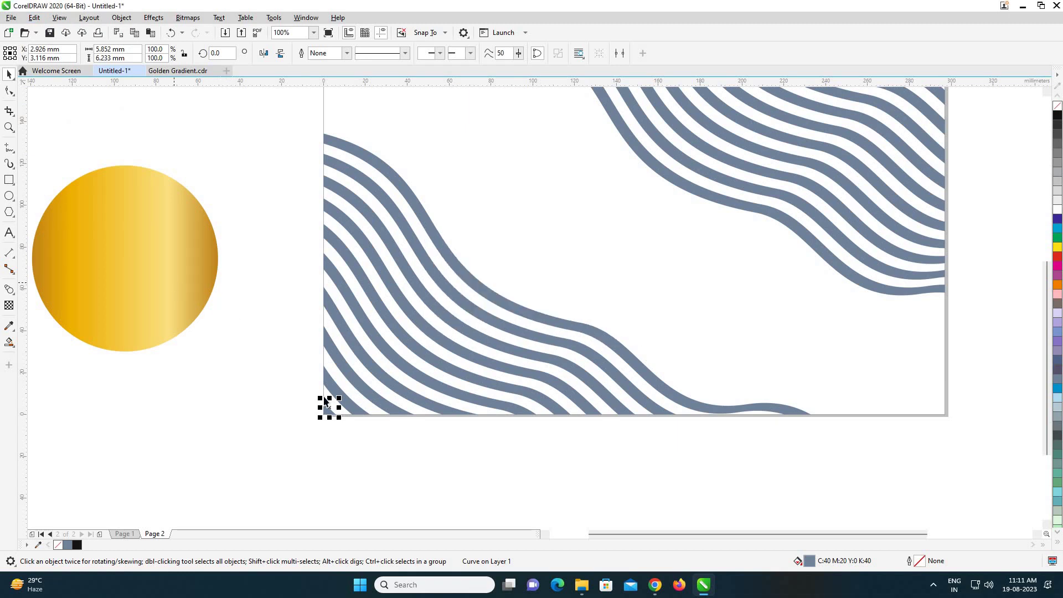
- Select the remaining nine blue-grey bands in the lower-left corner and copy the golden circle's fill to them
left_click_drag(339, 397, 373, 362)
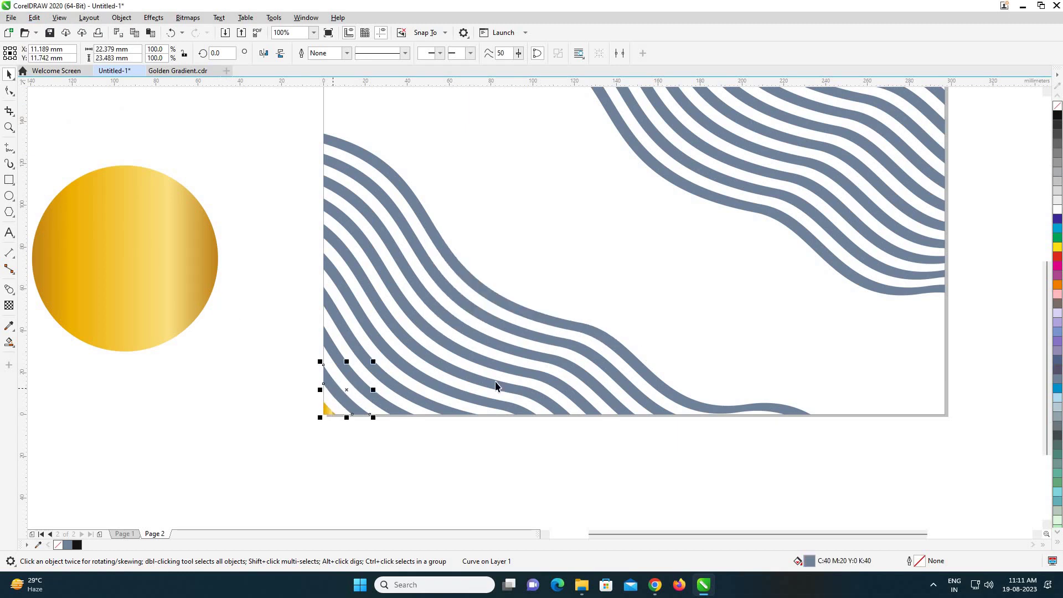
left_click(382, 383, "shift")
left_click(393, 366, "shift")
left_click(406, 310, "shift")
left_click(420, 288, "shift")
left_click(430, 273, "shift")
left_click(439, 258, "shift")
left_click(451, 250, "shift")
left_click(462, 238, "shift")
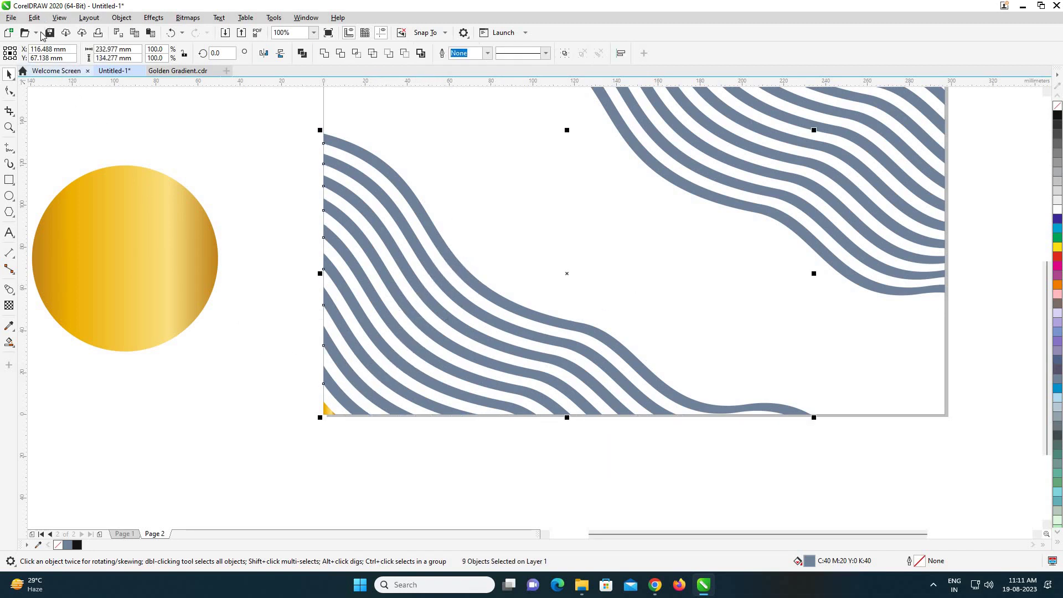
left_click(35, 17)
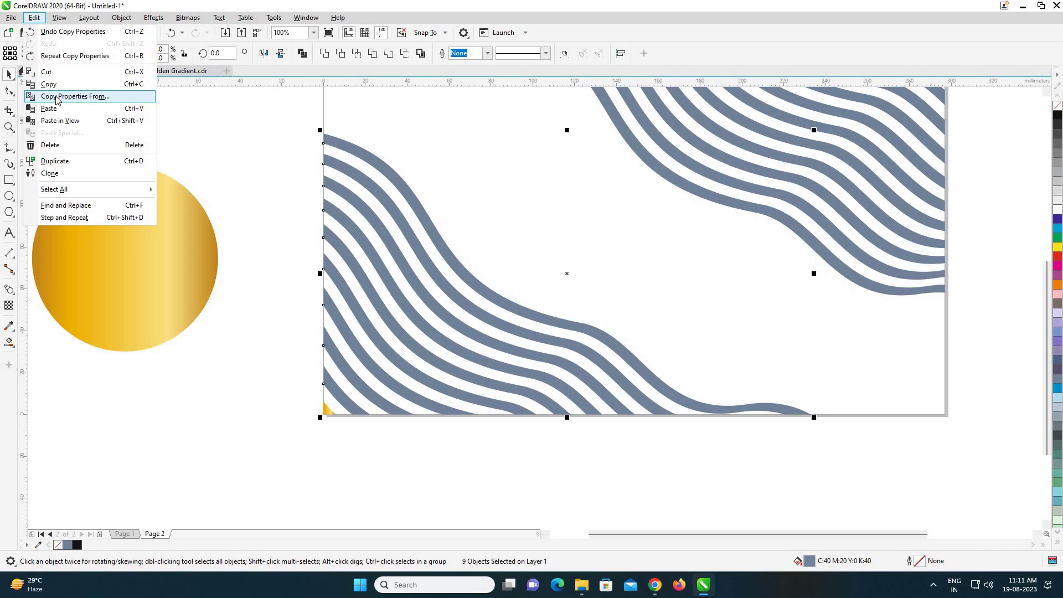
key("Return")
left_click(546, 308)
left_click(147, 257)
scroll(218, 452, "down", 2)
left_click(170, 331)
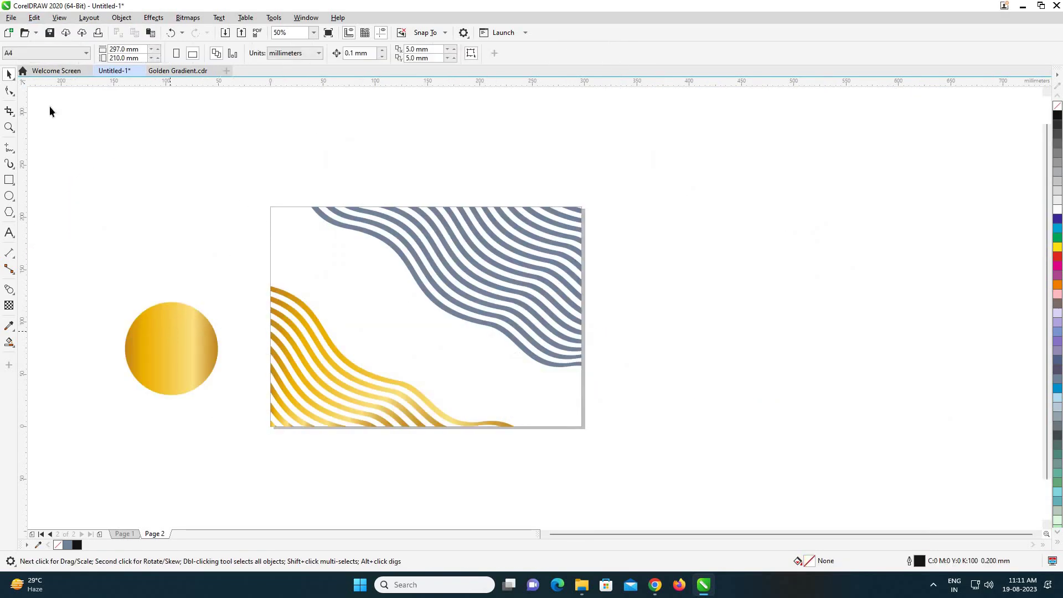
- Select all the upper-right bands with the Freehand Pick tool and copy the golden circle's fill to them
left_click(12, 79)
left_click(61, 89)
mouse_move(304, 187)
left_mouse_down()
mouse_move(310, 226)
mouse_move(455, 354)
mouse_move(614, 383)
mouse_move(617, 189)
mouse_move(394, 183)
mouse_move(320, 194)
mouse_move(165, 115)
left_mouse_up()
left_click(34, 17)
key("Return")
key("Return")
left_click(186, 333)
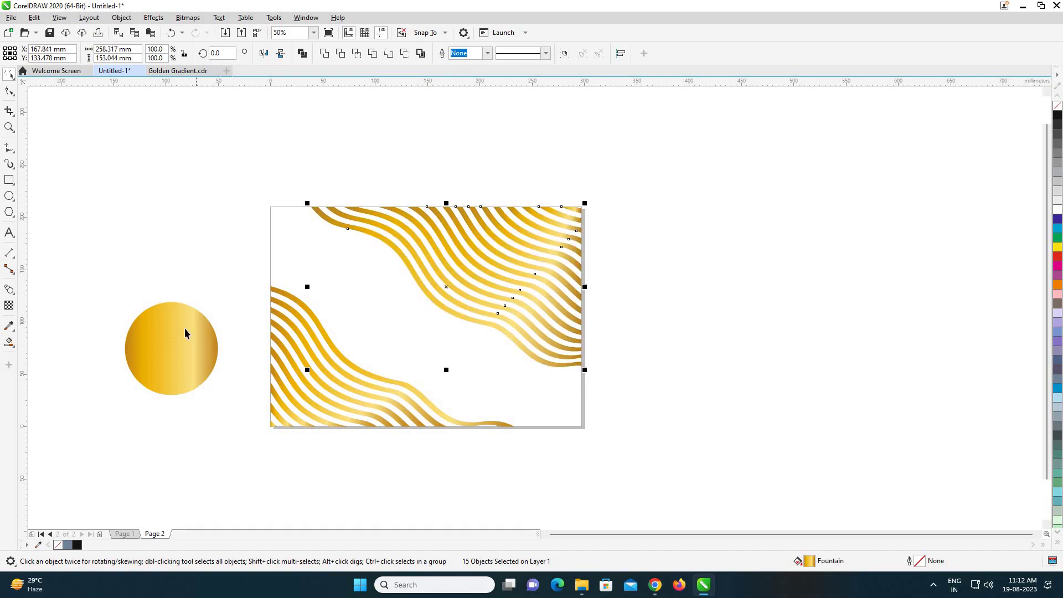
- Delete the golden gradient circle from beside the page
left_click(181, 327)
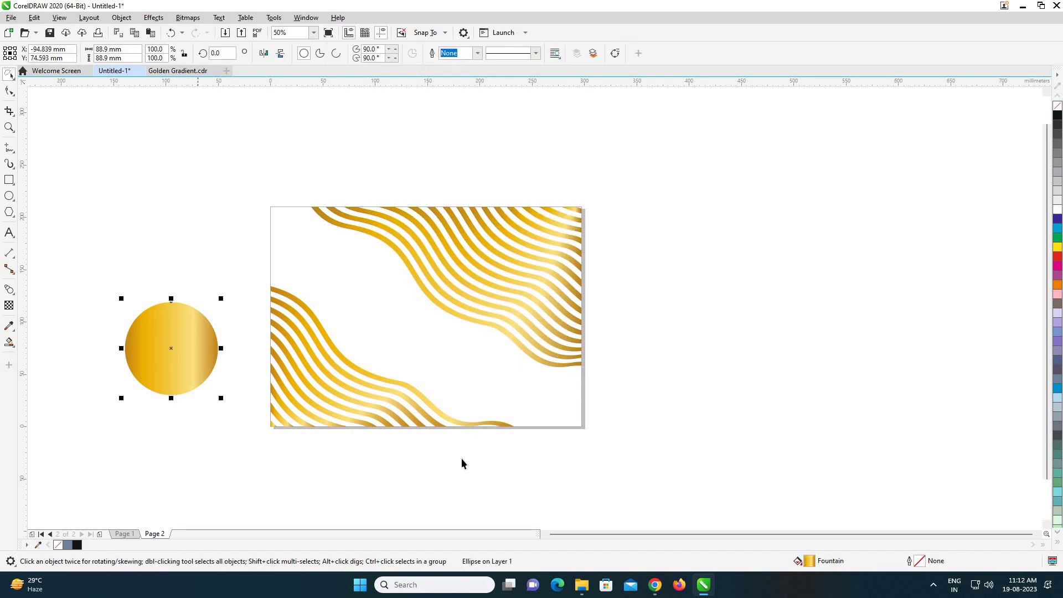
left_click_drag(184, 353, 705, 289)
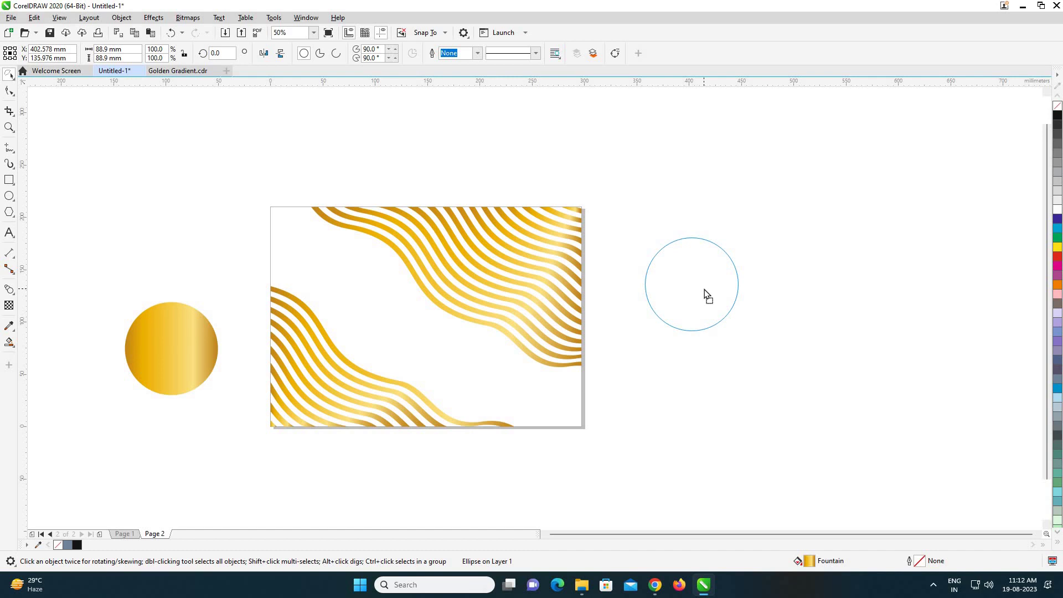
key("Delete")
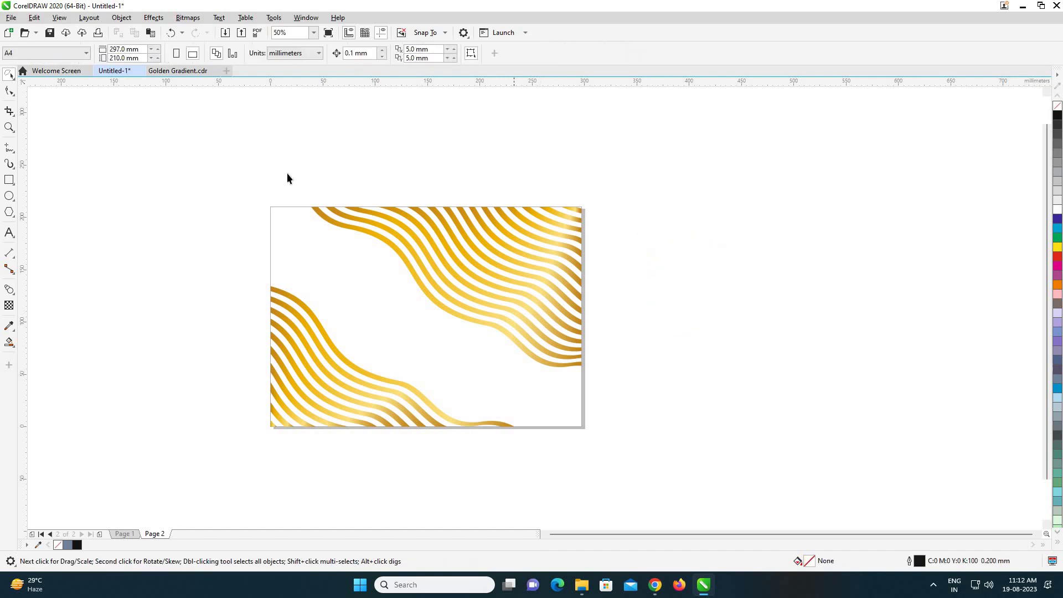
- Select the upper-right wavy bands with the Freehand Pick tool and group them, and group the lower-left bands as well
mouse_move(287, 173)
left_mouse_down()
mouse_move(457, 350)
mouse_move(619, 186)
mouse_move(311, 183)
mouse_move(408, 258)
left_mouse_up()
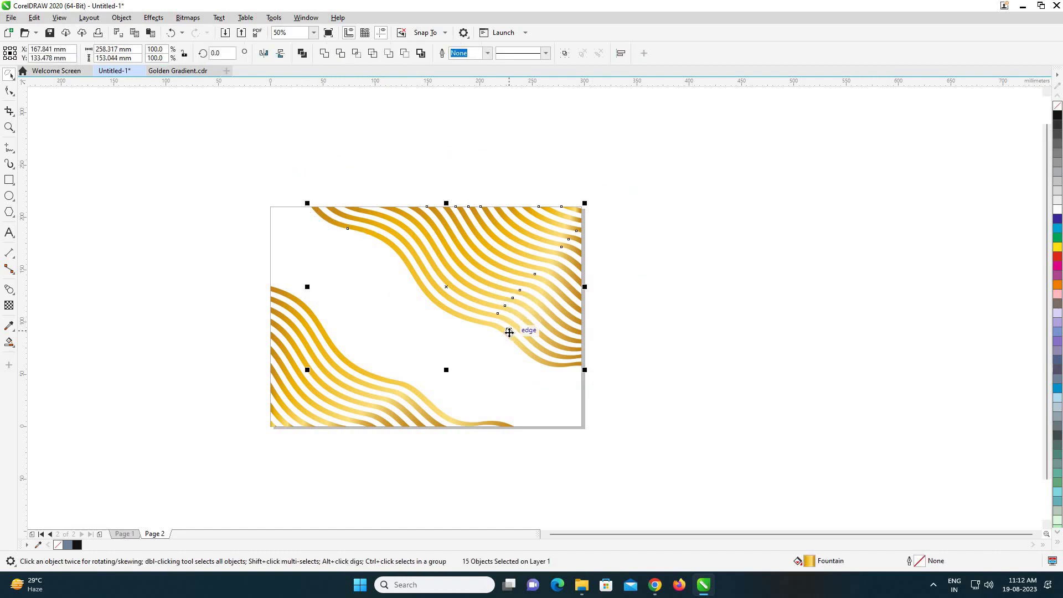
key("ctrl+g")
mouse_move(225, 275)
left_mouse_down()
mouse_move(268, 435)
mouse_move(545, 413)
mouse_move(277, 271)
left_mouse_up()
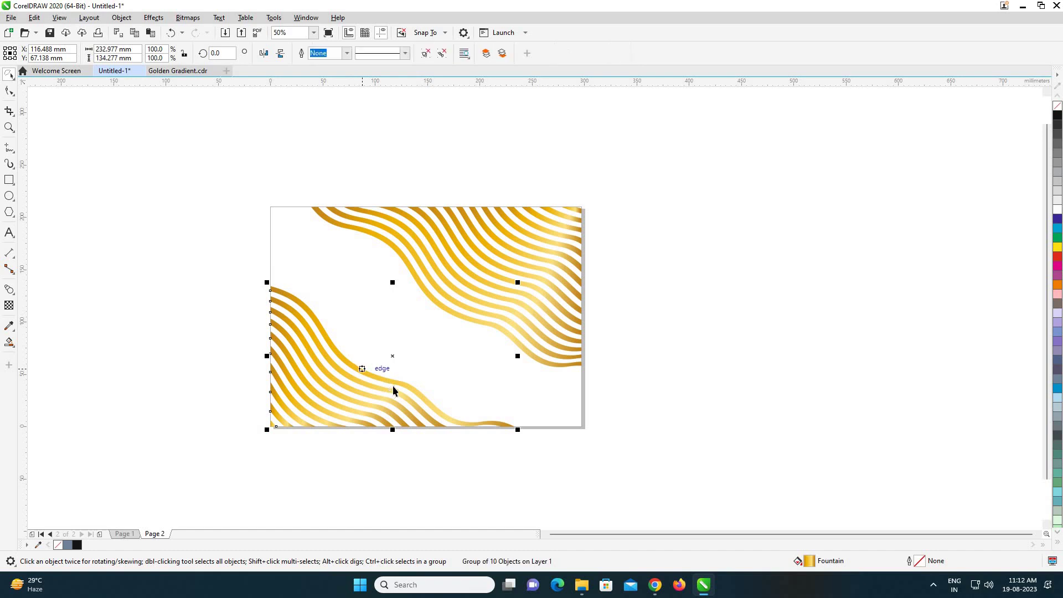
- Sample the pale gold from the upper-right bands with the Color Eyedropper and apply it to the page-sized background rectangle
left_click(582, 403)
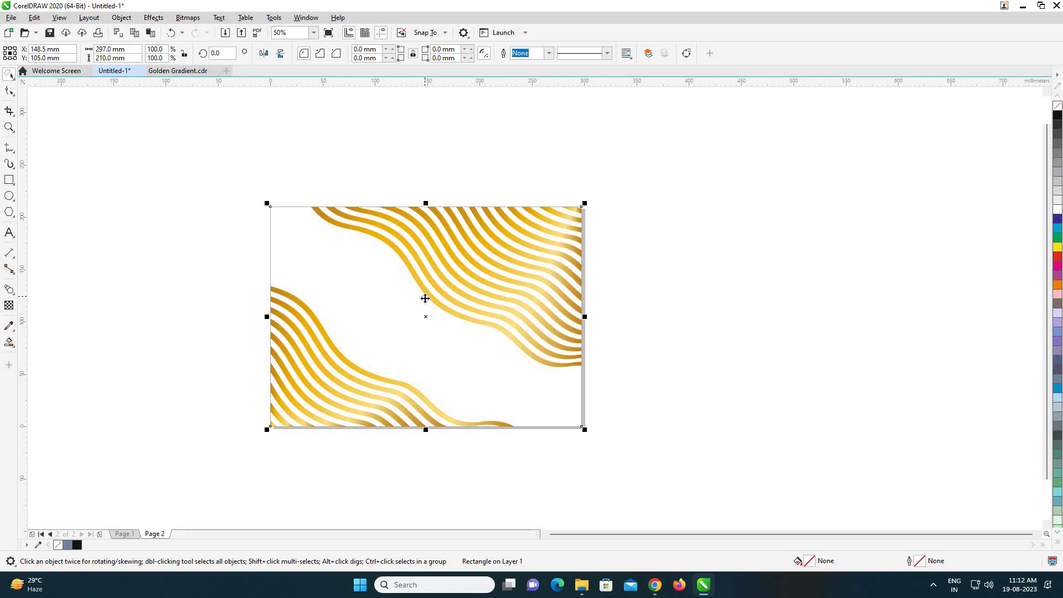
scroll(425, 324, "up", 1)
scroll(426, 325, "down", 1)
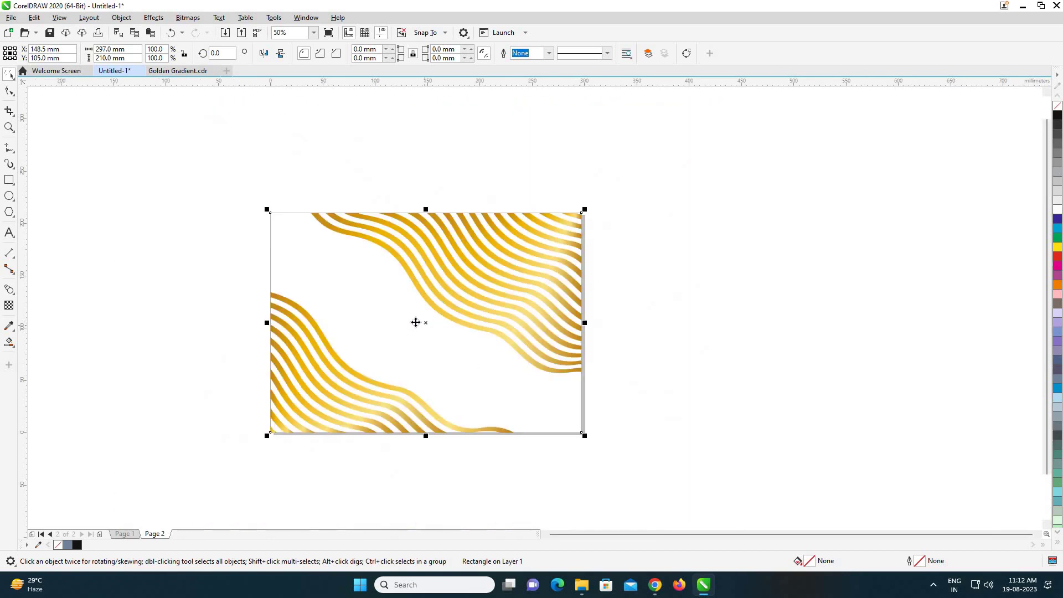
scroll(360, 340, "up", 2)
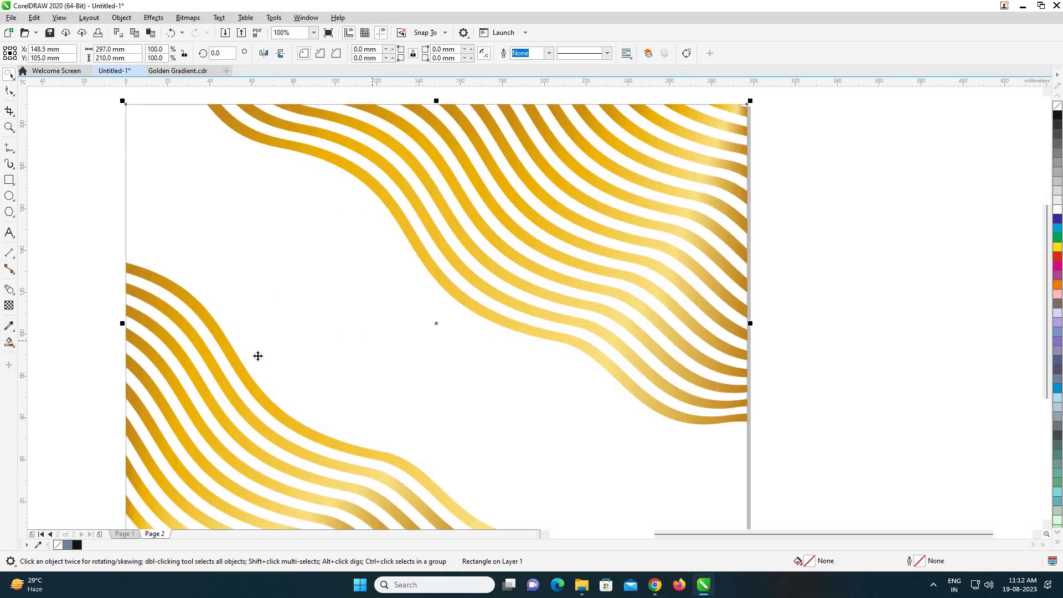
left_click(9, 327)
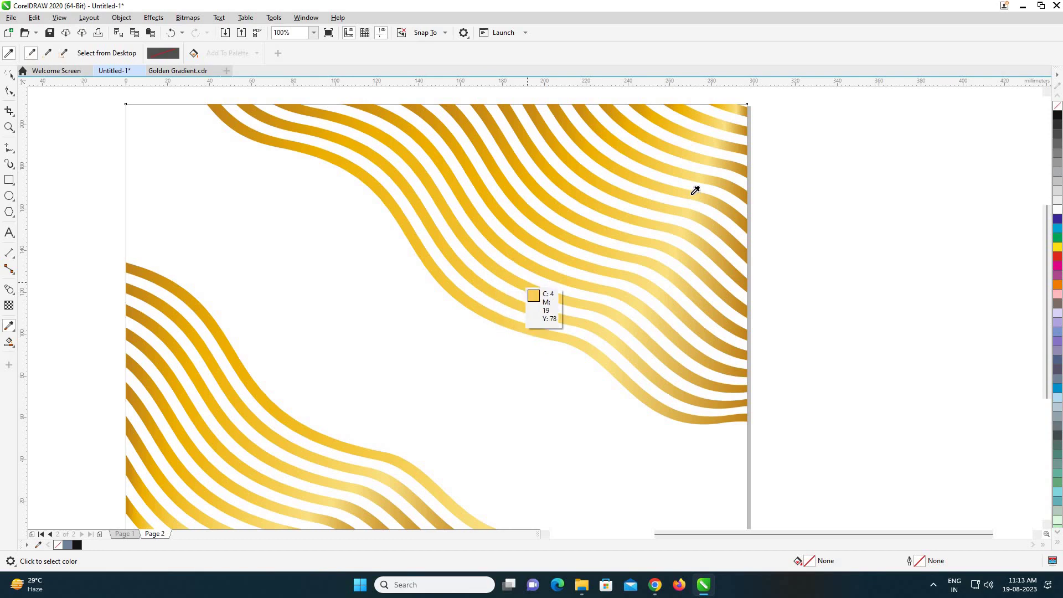
left_click(569, 349)
scroll(570, 352, "down", 2)
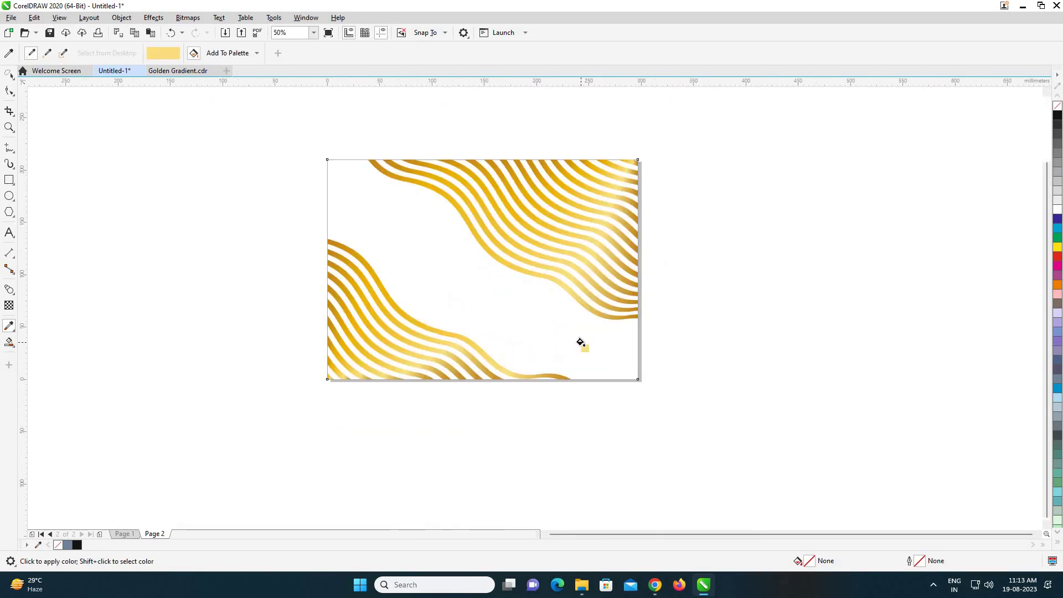
left_click(580, 342)
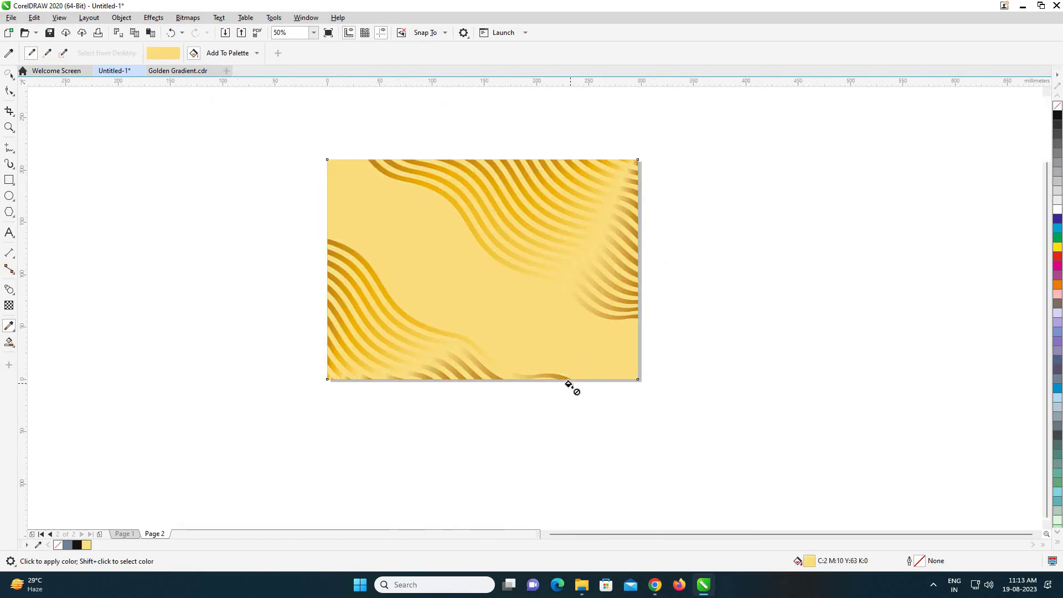
- Lighten the background rectangle's uniform fill to a pale cream, C4 M5 Y28 K0 (#F7EDC7)
key("space")
left_click(570, 243)
left_click(583, 342)
key("shift+F11")
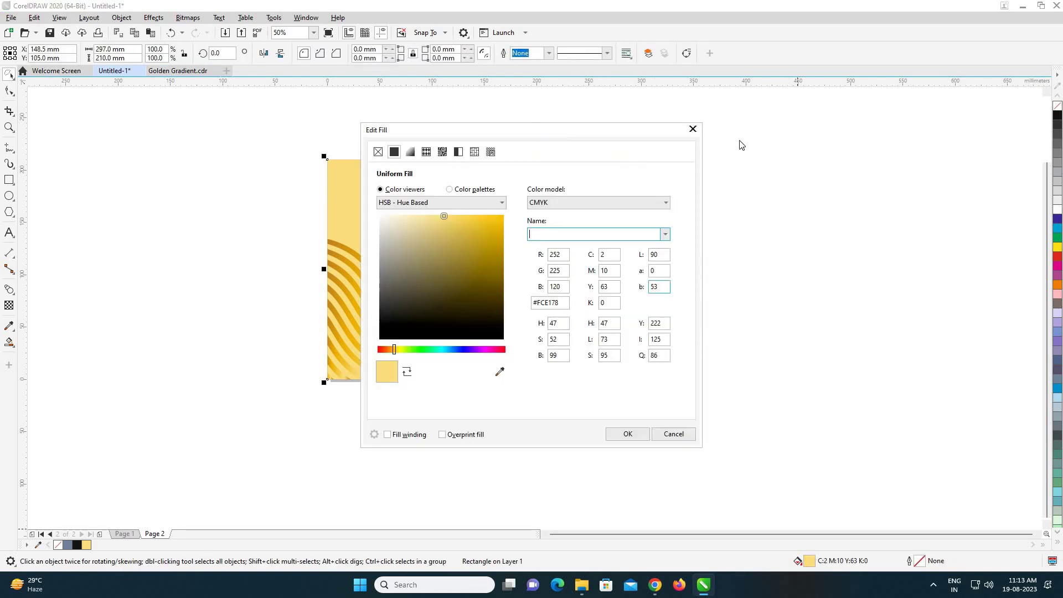
left_click_drag(636, 226, 621, 227)
left_click(844, 443)
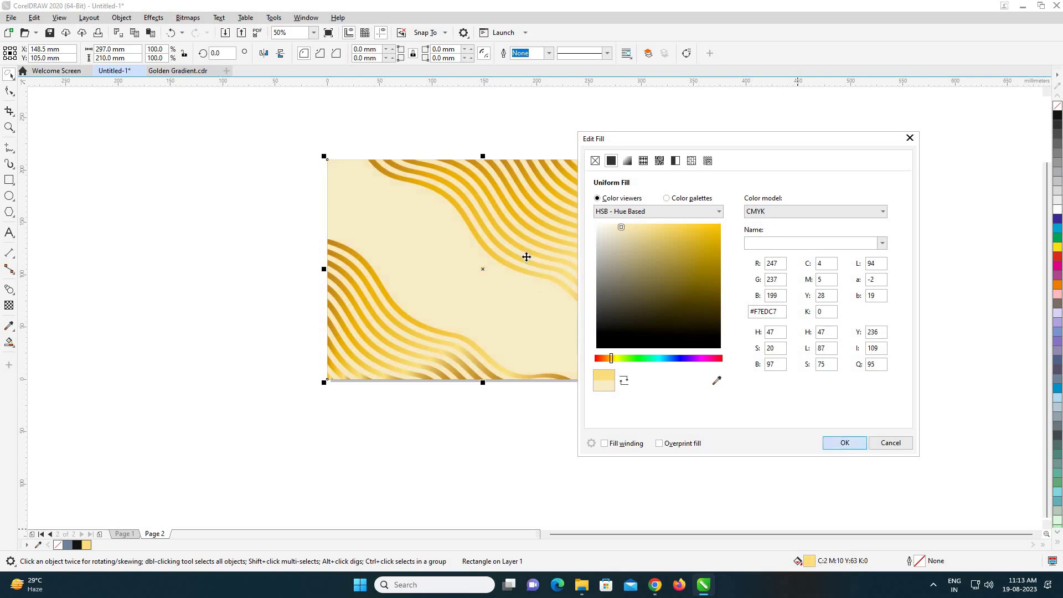
key("Escape")
- Apply a linear fountain transparency to the upper-right band group, opaque at the page corner and fading out towards the page centre
left_click(388, 166)
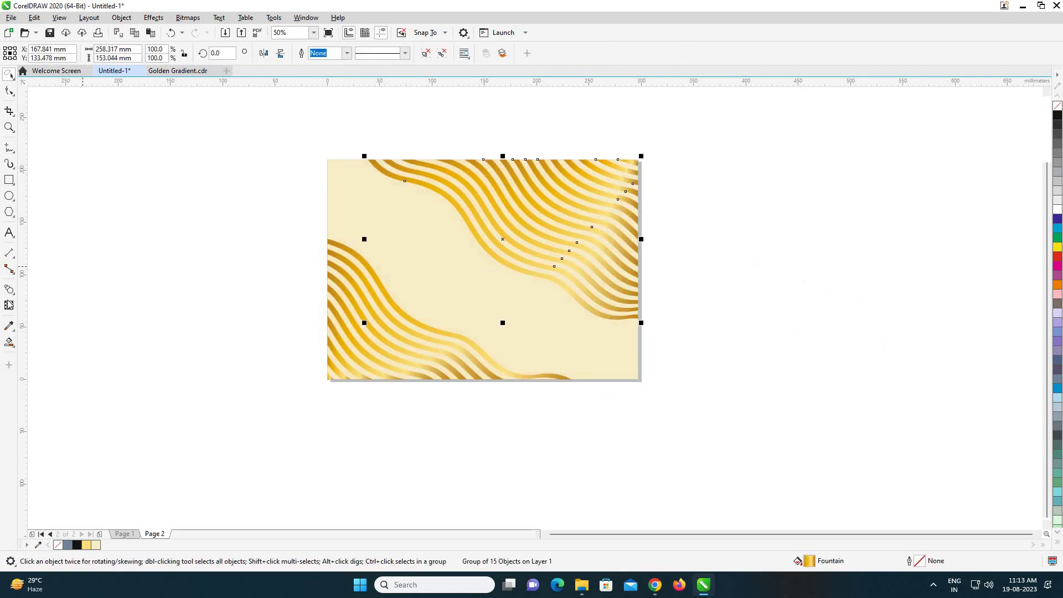
left_click(8, 306)
left_click_drag(503, 264, 633, 160)
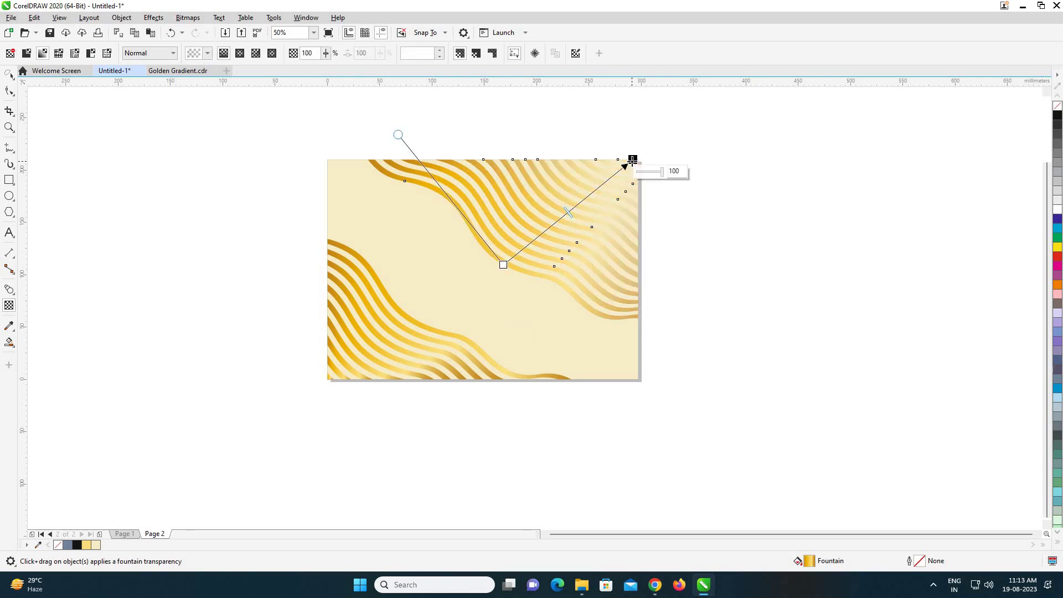
mouse_move(633, 162)
left_mouse_down()
mouse_move(517, 292)
mouse_move(570, 214)
mouse_move(643, 151)
left_mouse_up()
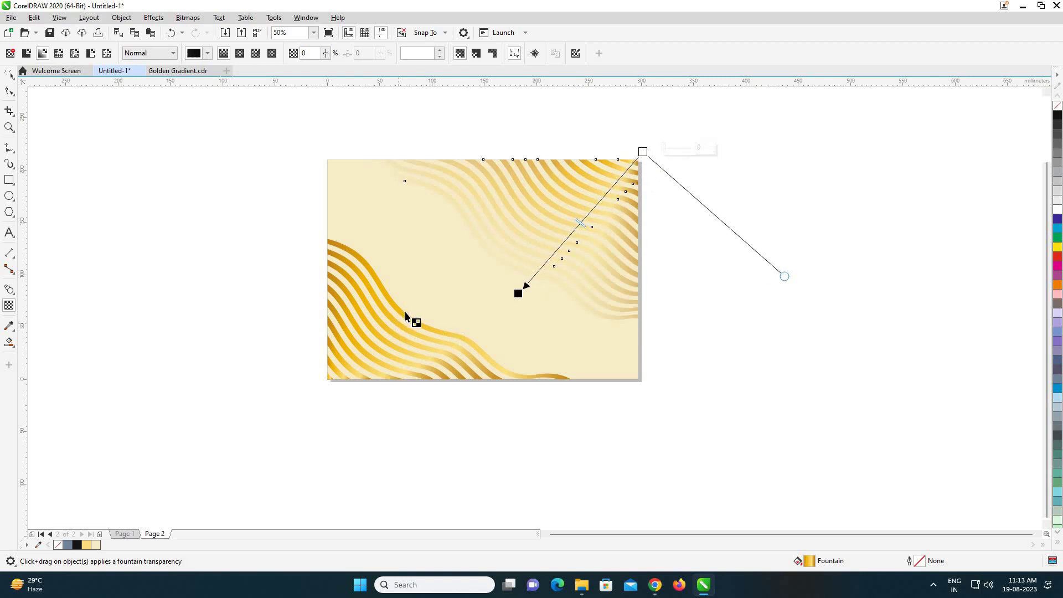
- Apply a linear fountain transparency to the lower-left band group, opaque just outside the page corner and fading out towards the page centre
left_click(344, 374)
left_click_drag(327, 380, 429, 283)
left_click_drag(328, 379, 314, 402)
left_click(428, 284)
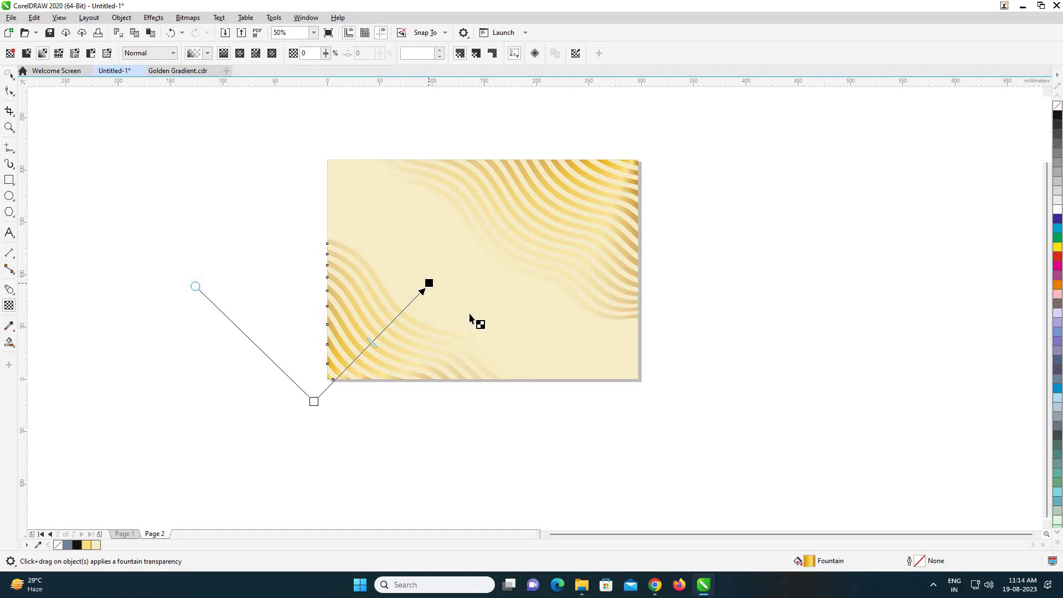
scroll(475, 331, "down", 1)
scroll(474, 333, "up", 1)
key("space")
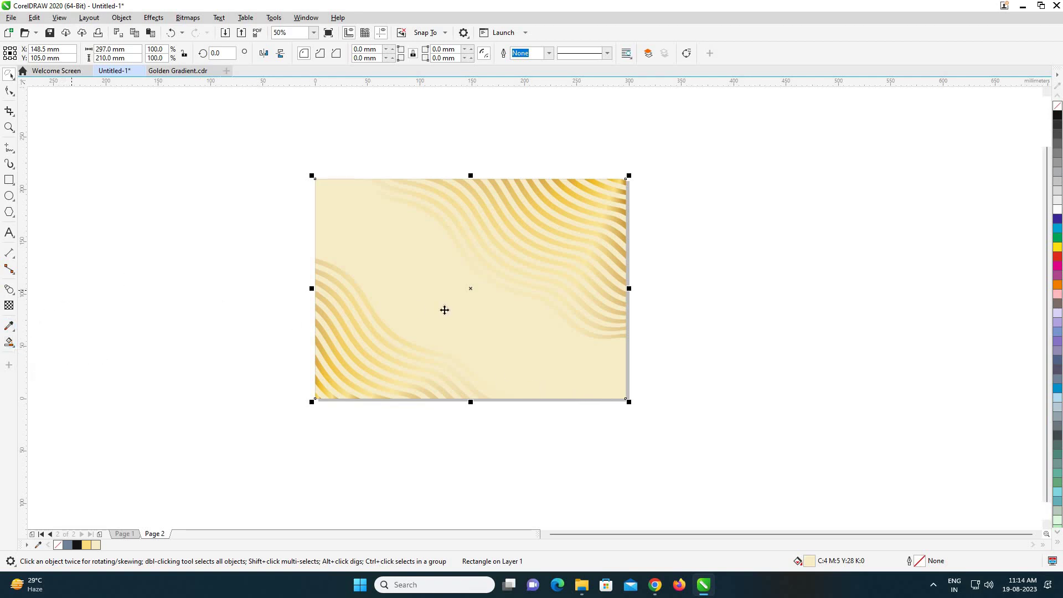
scroll(444, 310, "up", 3)
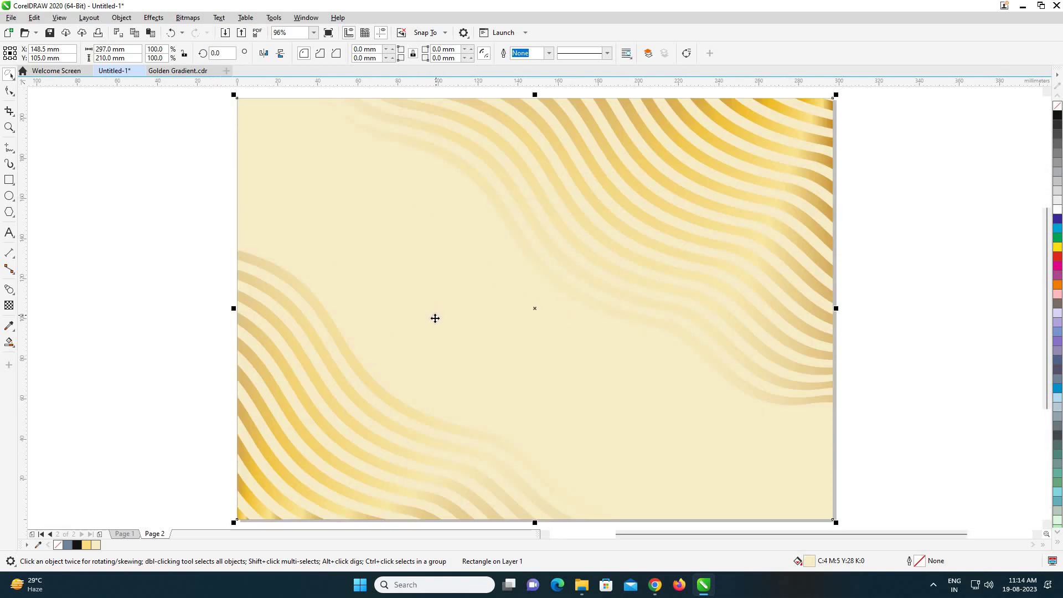